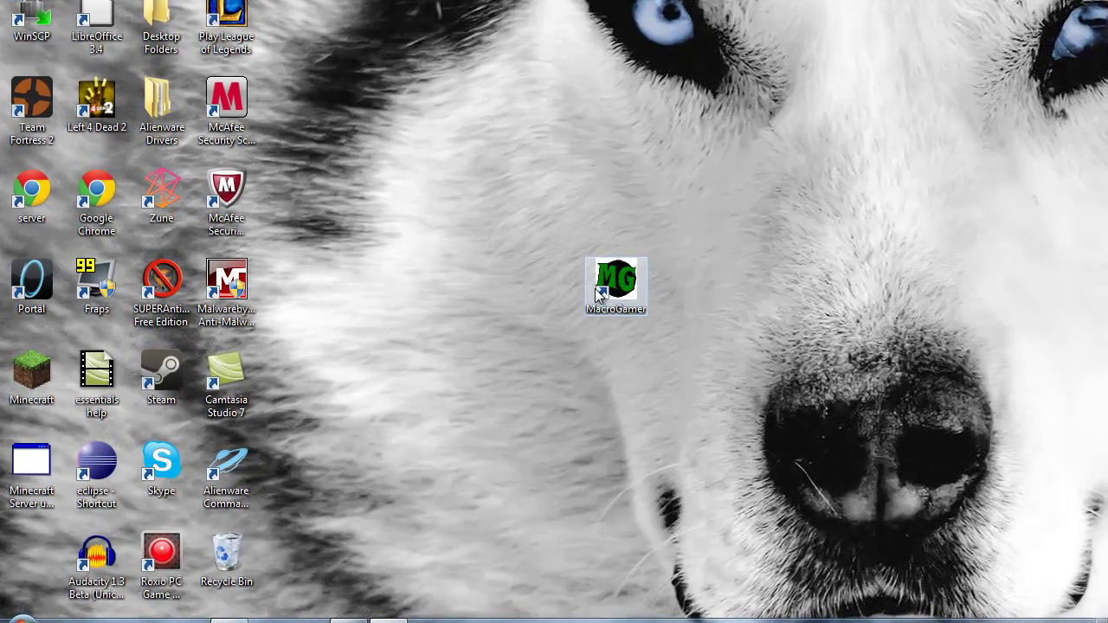
Step: Launch MacroGamer as administrator and start creating a new macro
right_click(600, 293)
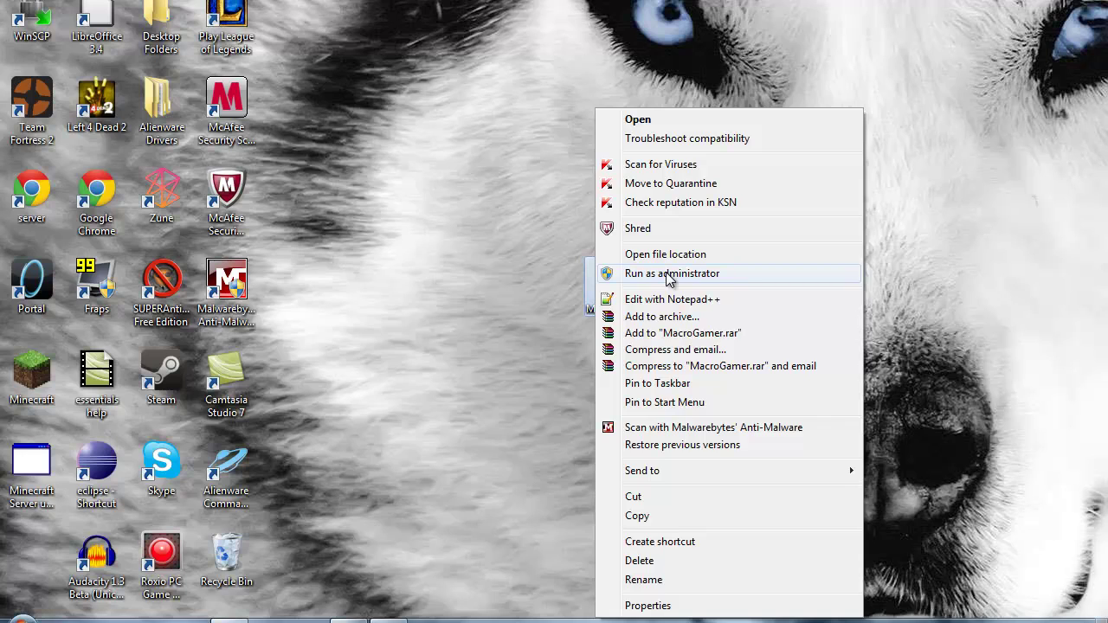
click(668, 273)
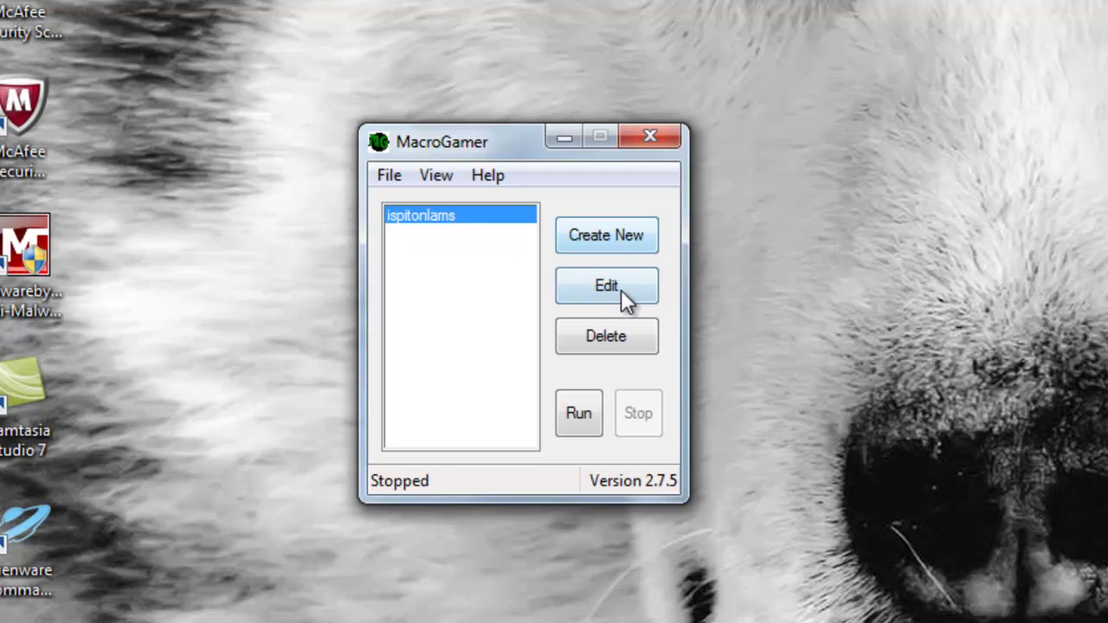
click(632, 242)
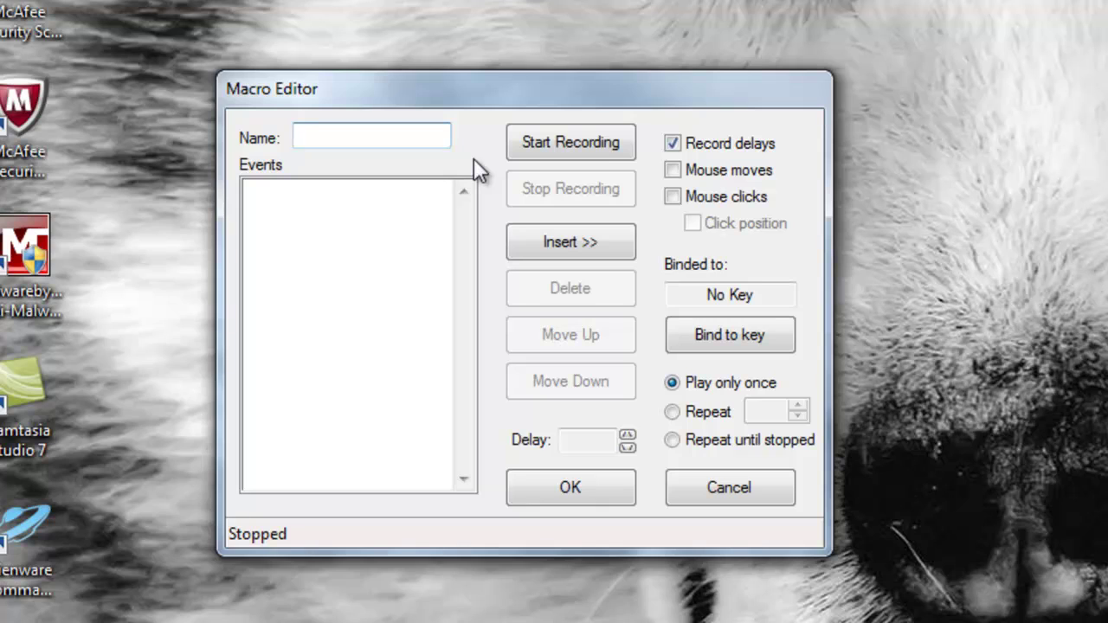
Step: Name the new macro 'youtube', keeping Record delays on and Mouse clicks off
text(youtube)
drag(403, 85, 546, 60)
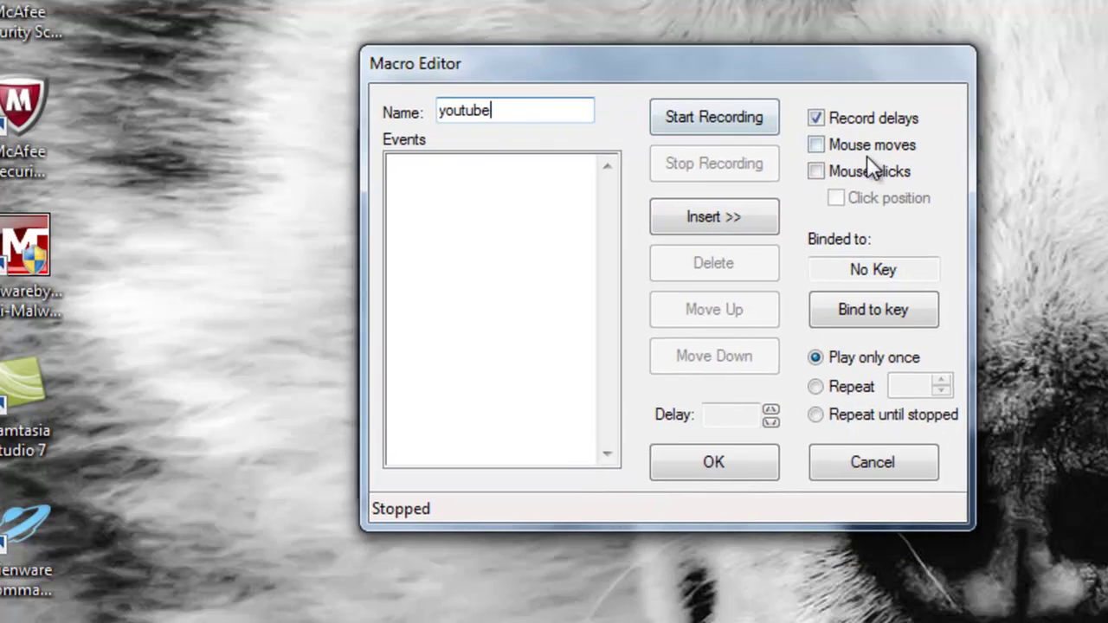
click(817, 118)
click(814, 147)
click(817, 173)
click(817, 174)
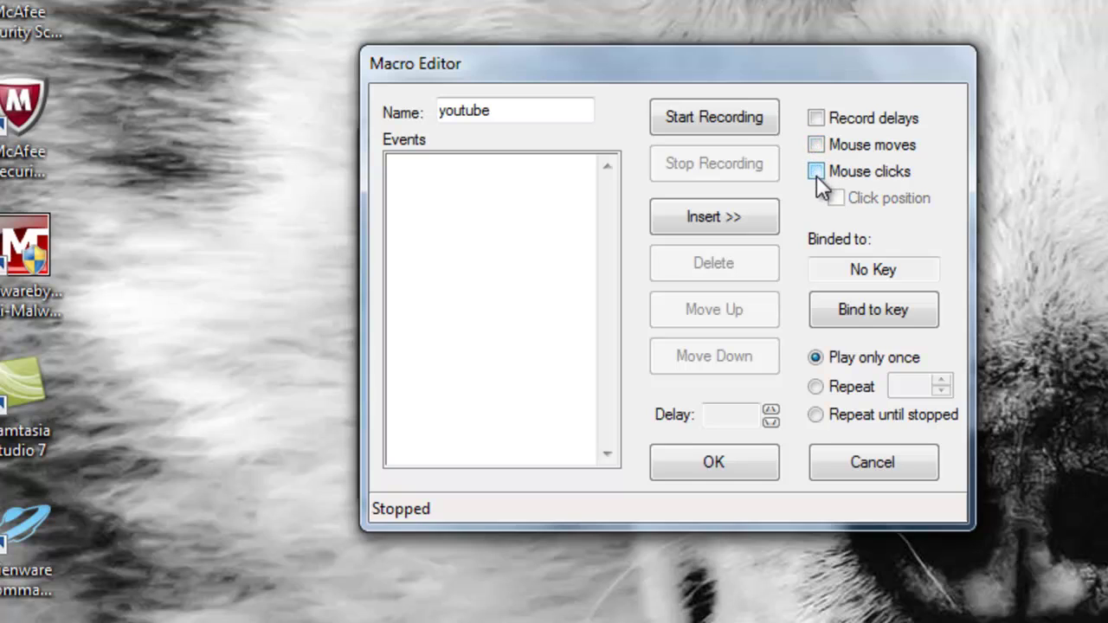
click(816, 115)
Step: Record trial keystrokes c, o, e and Backspace, then stop recording
click(762, 114)
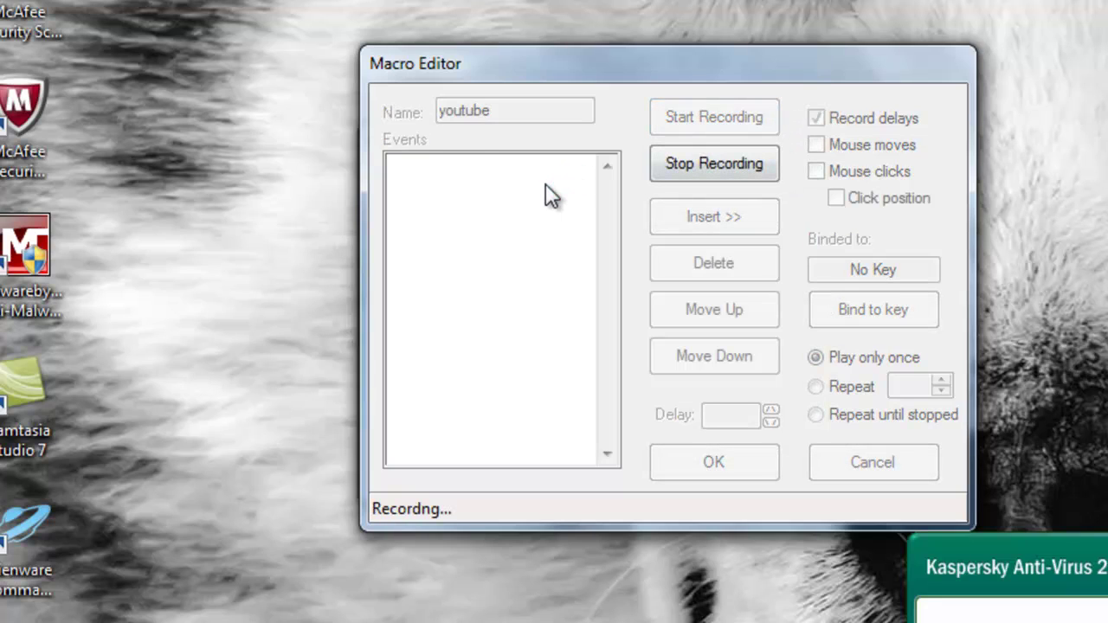
key(c)
key(o)
key(e)
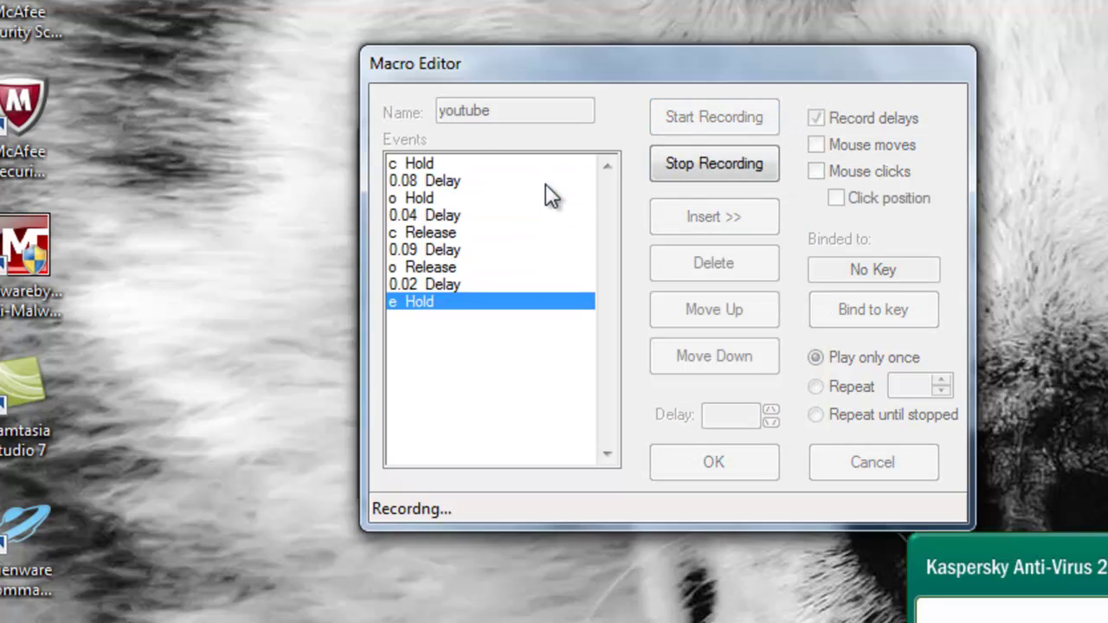
key(BackSpace)
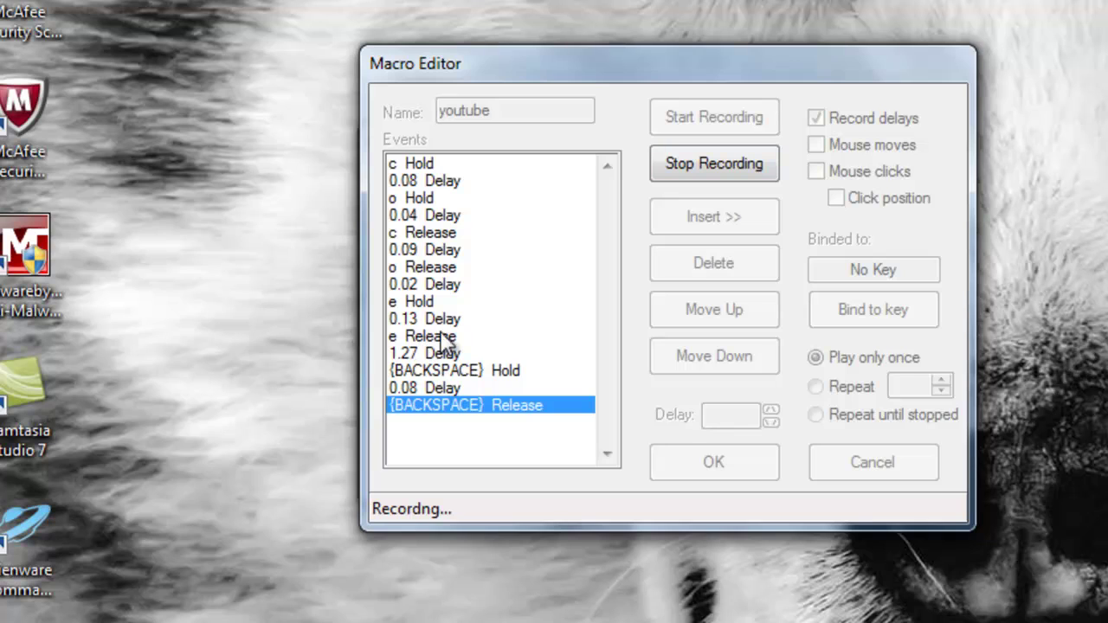
click(416, 199)
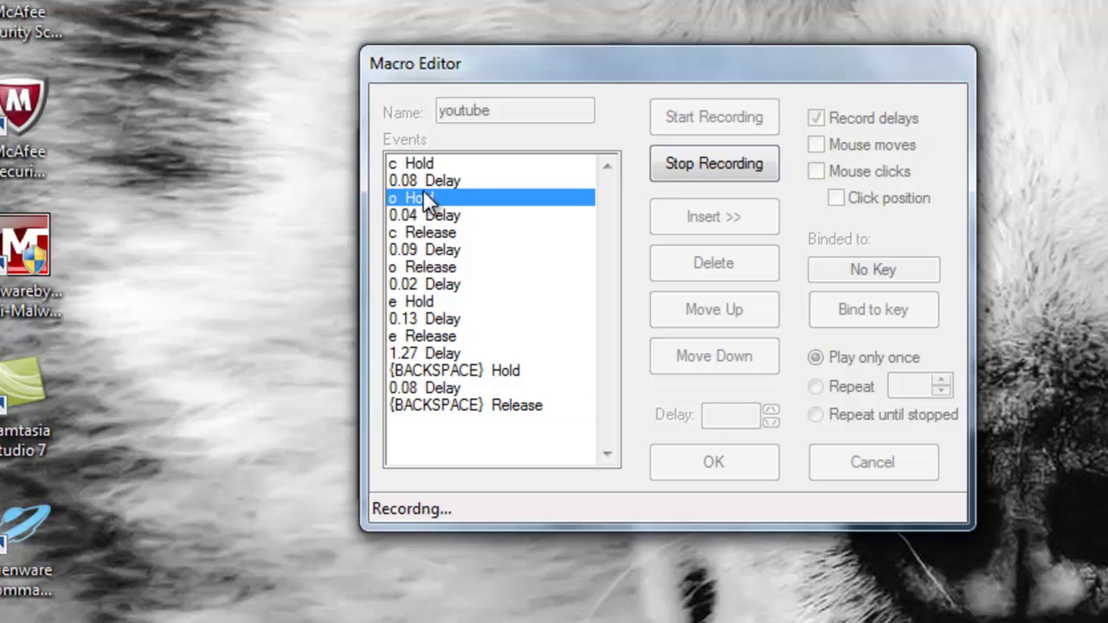
click(450, 182)
Step: Delete the 0.08 and 0.04 Delay rows, turn off Record delays, and restart recording
click(693, 170)
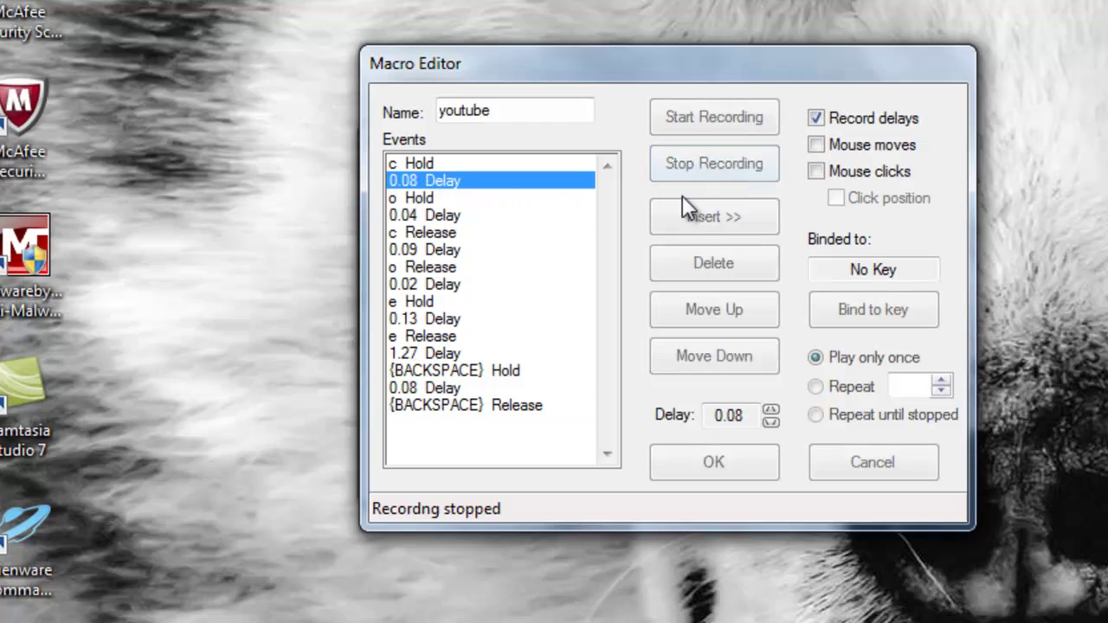
click(729, 271)
click(470, 214)
click(472, 198)
click(677, 272)
click(448, 215)
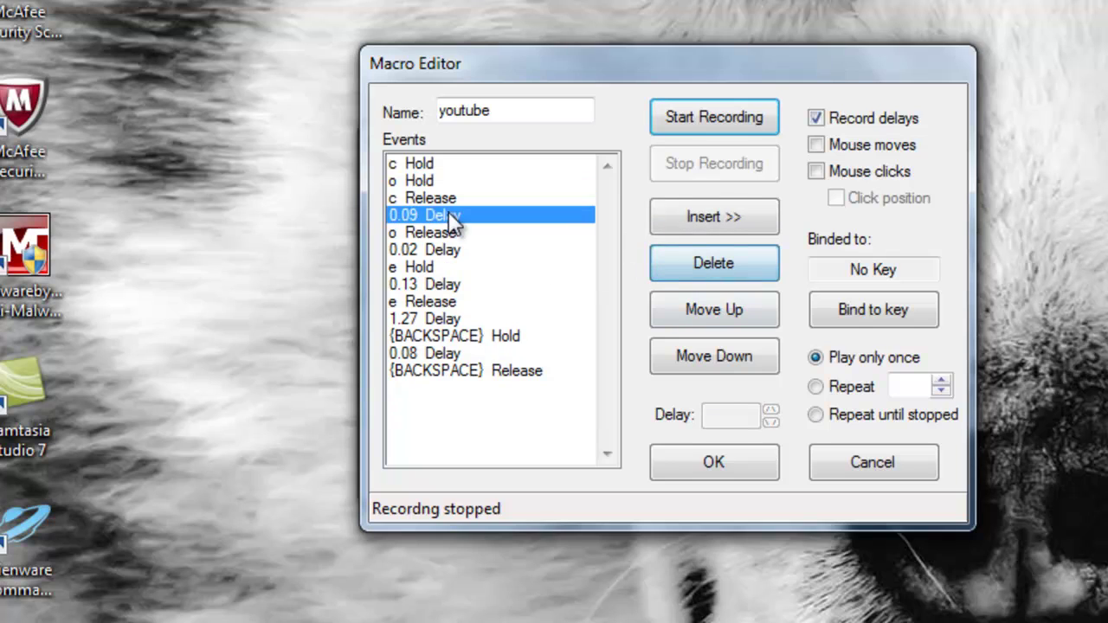
click(450, 232)
click(815, 118)
click(715, 115)
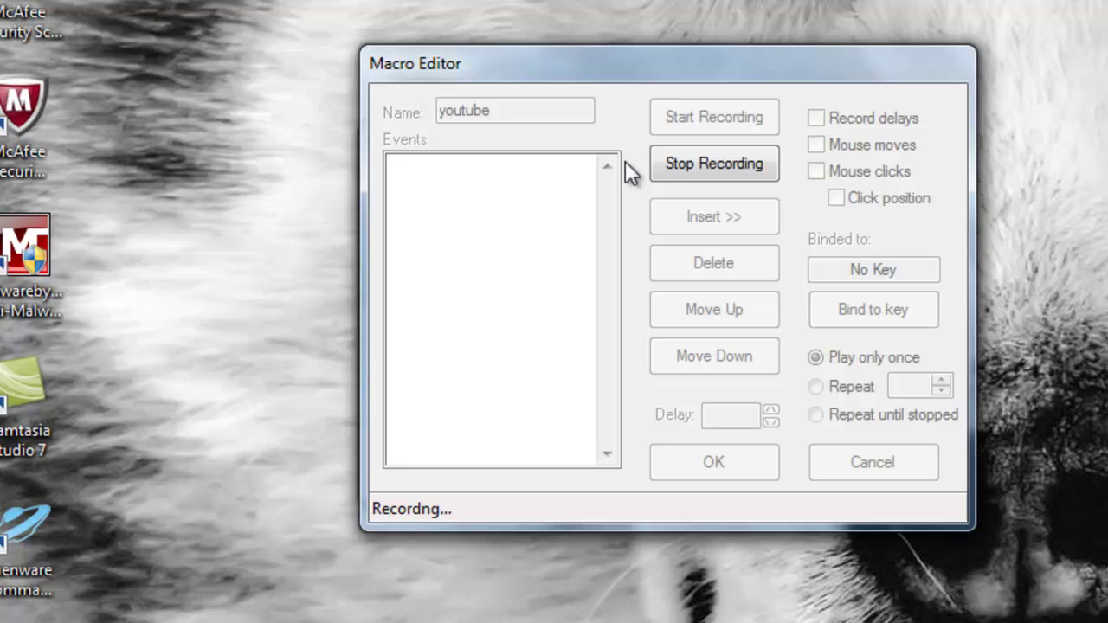
Step: Record Enter and 'hi how are you guys doing hopefully a gg', then stop recording
key(Return)
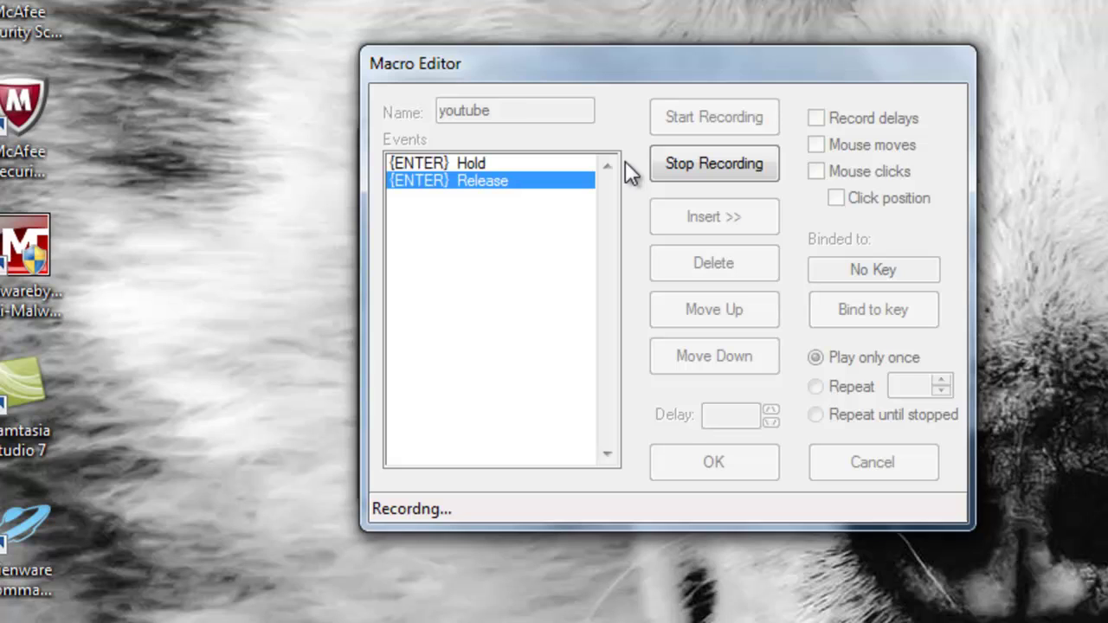
key(h)
key(i)
key(space)
text(how are you guys )
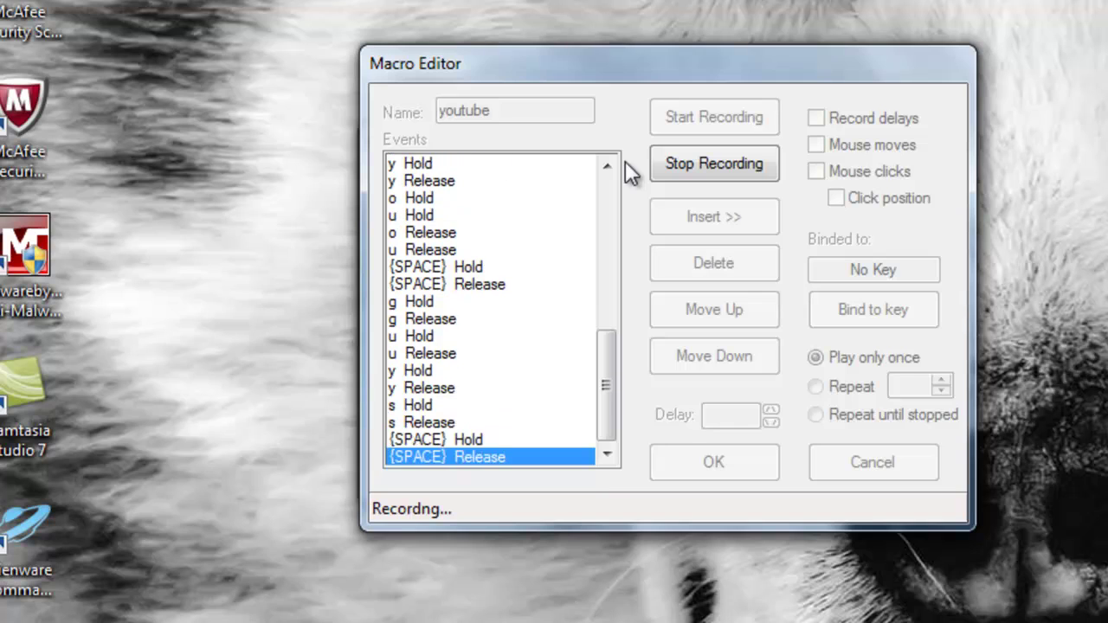
text(doing hopefully a gg)
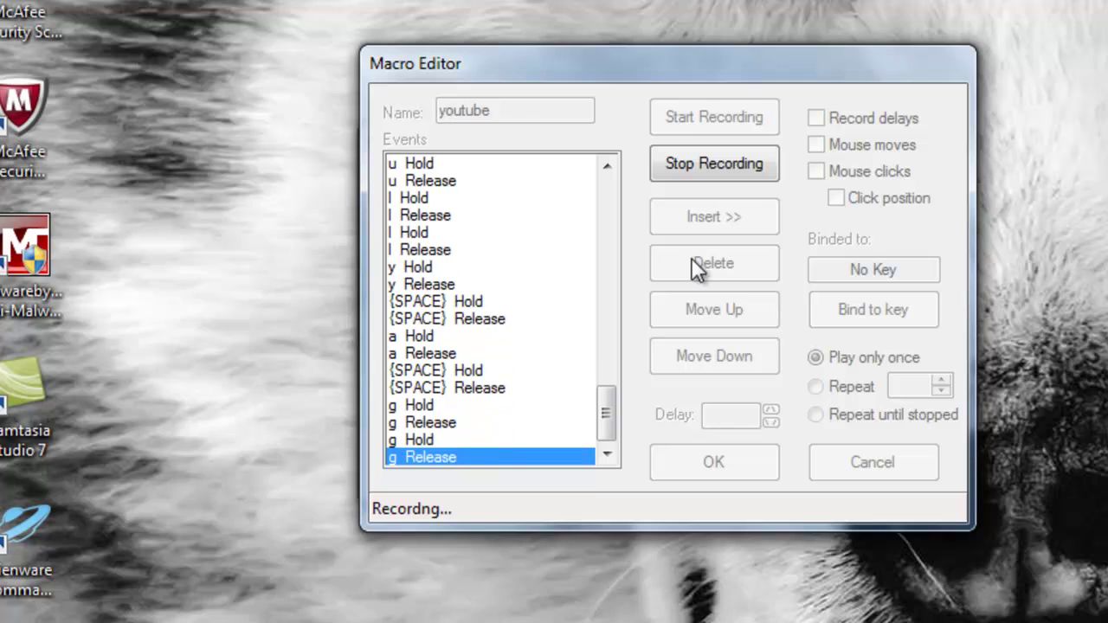
click(732, 164)
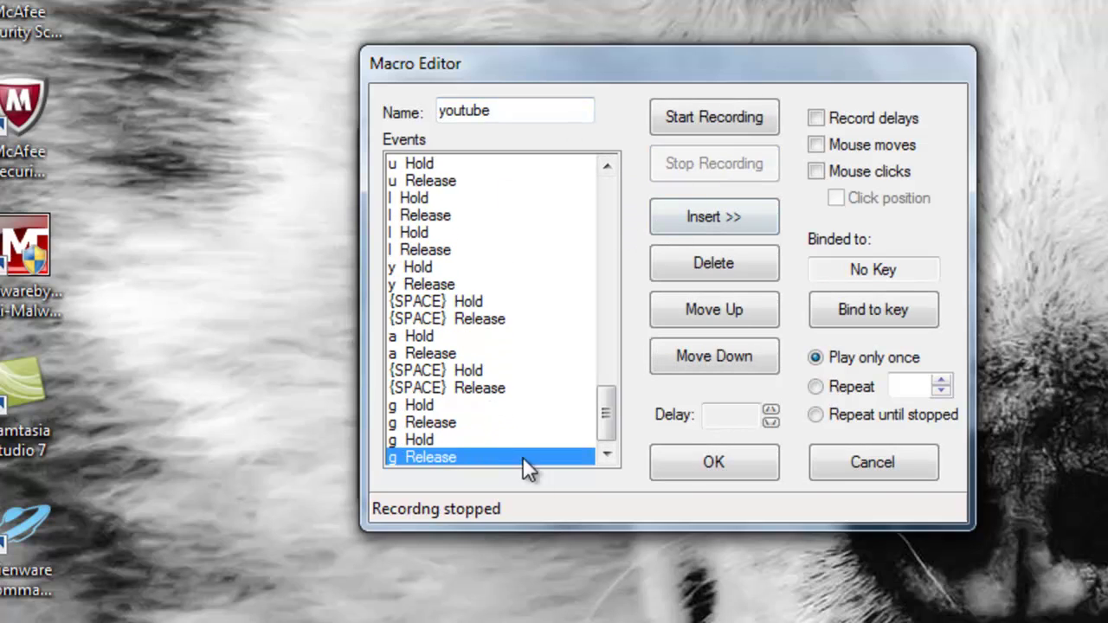
Step: Select the surplus trailing g events and delete them
click(489, 370)
click(592, 406)
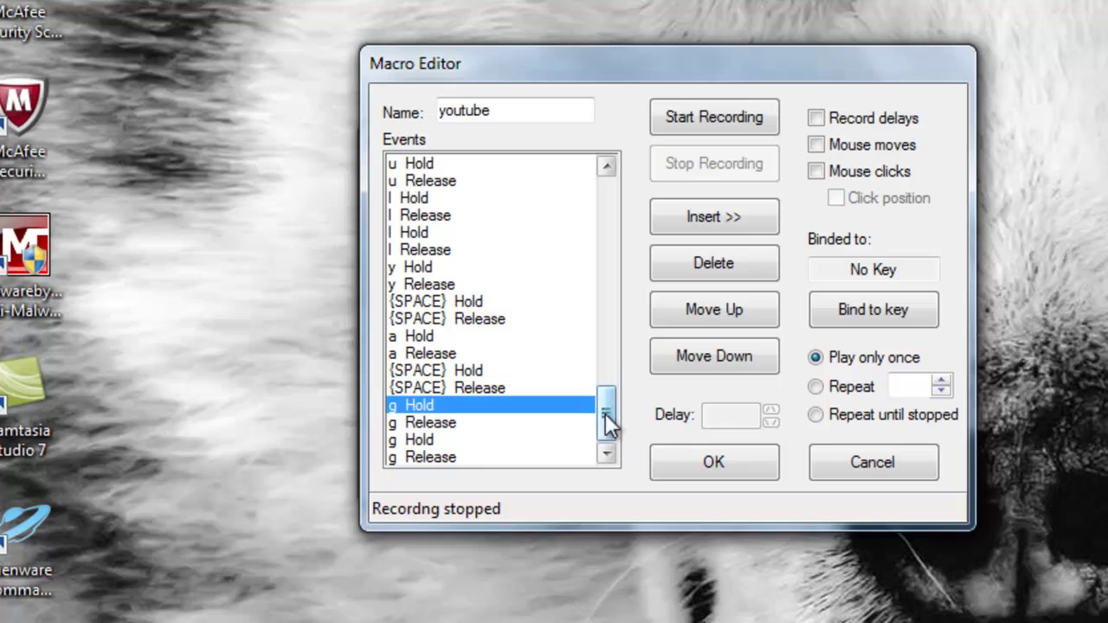
drag(612, 421, 594, 185)
scroll(597, 260, down, 15)
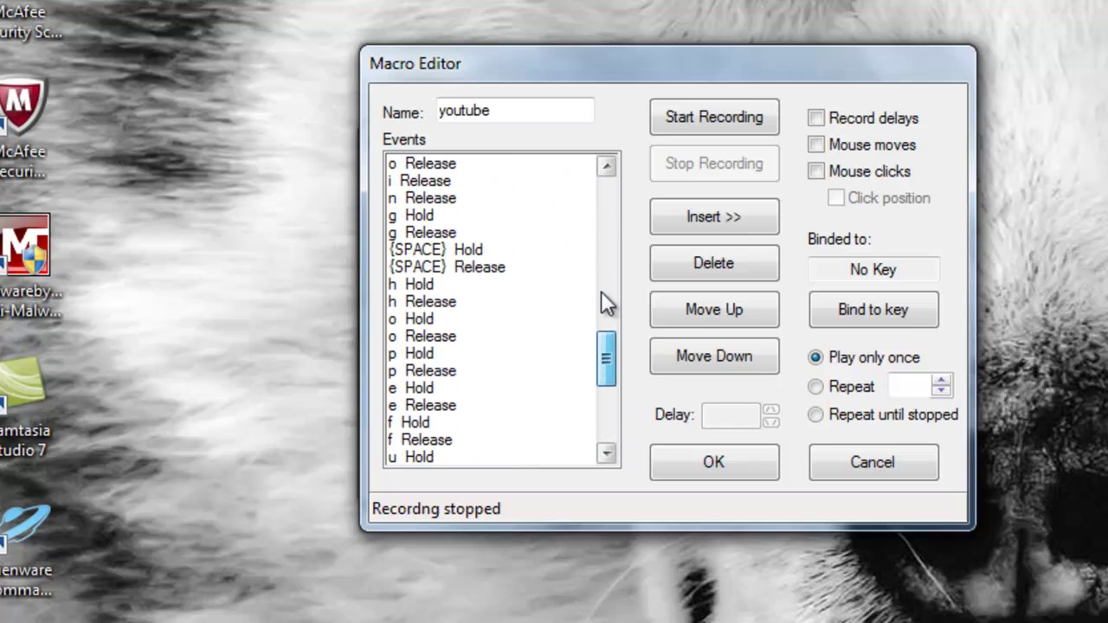
scroll(604, 446, down, 6)
key(Delete)
key(Delete)
key(Delete)
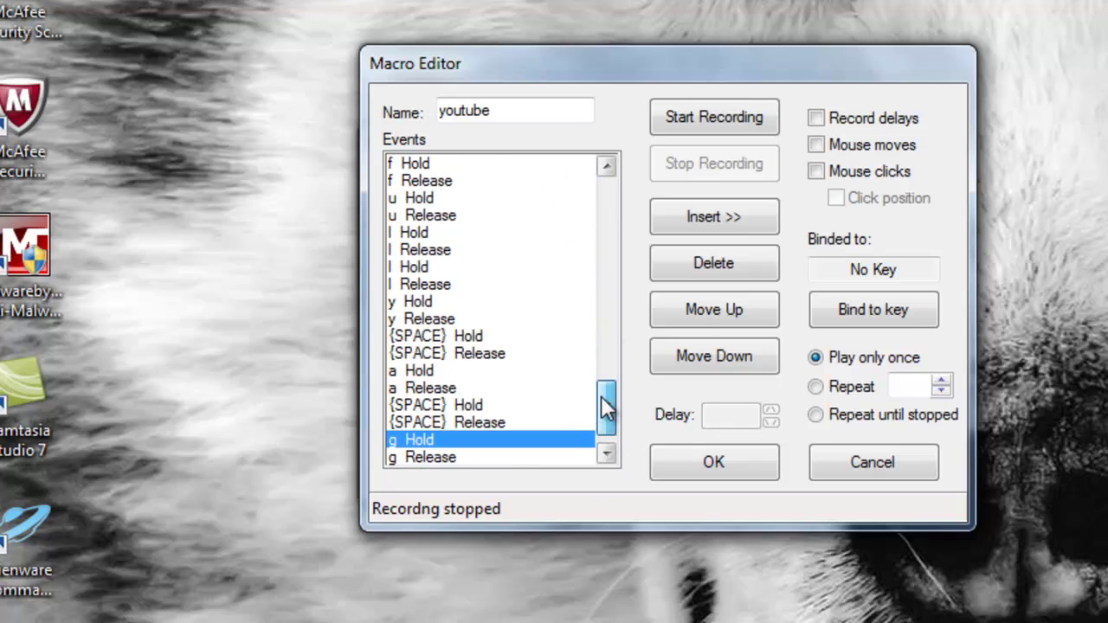
drag(611, 415, 621, 173)
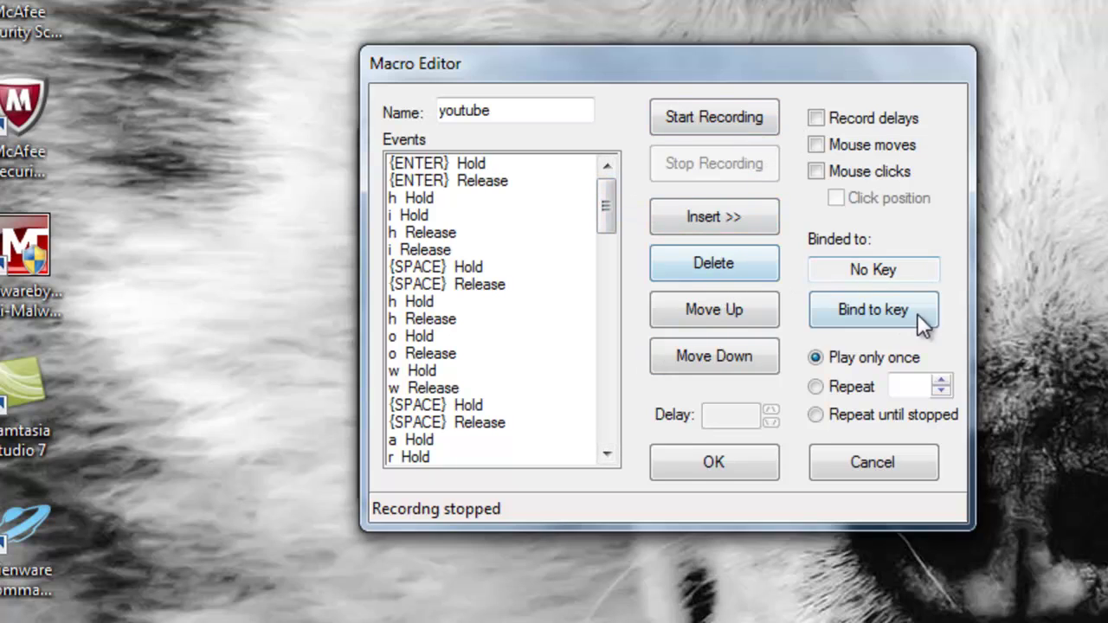
click(853, 310)
click(852, 309)
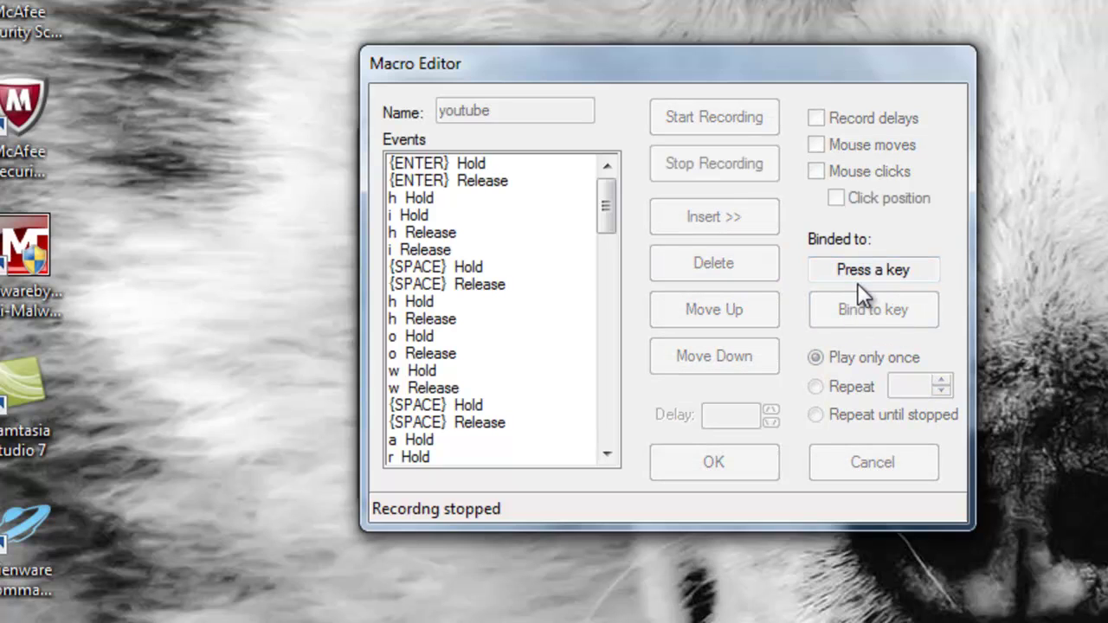
click(898, 274)
key(KP_1)
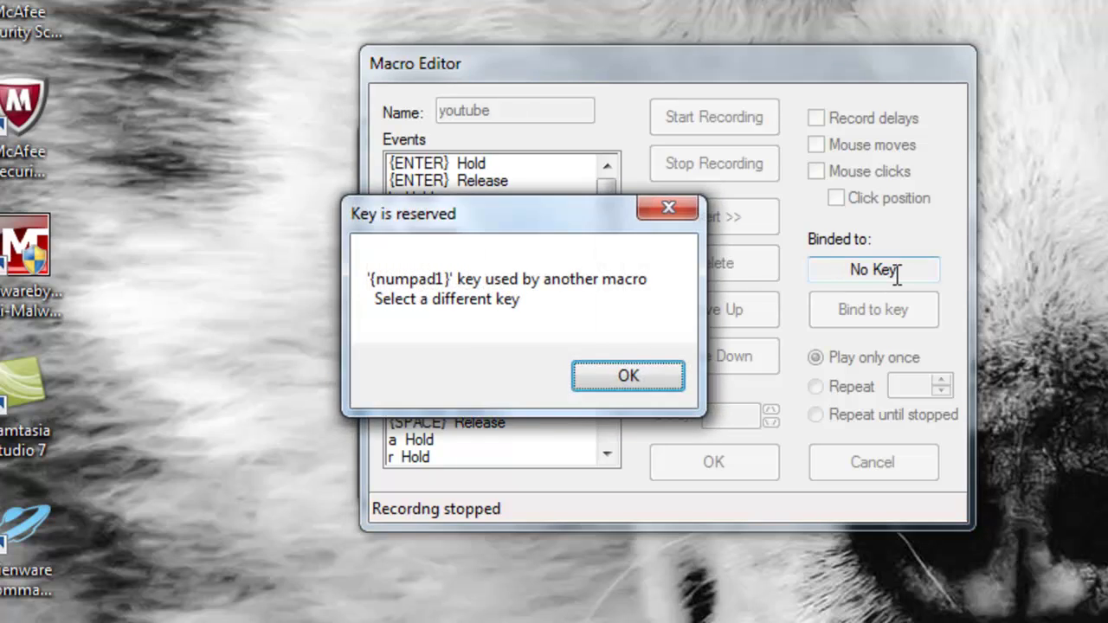
click(634, 380)
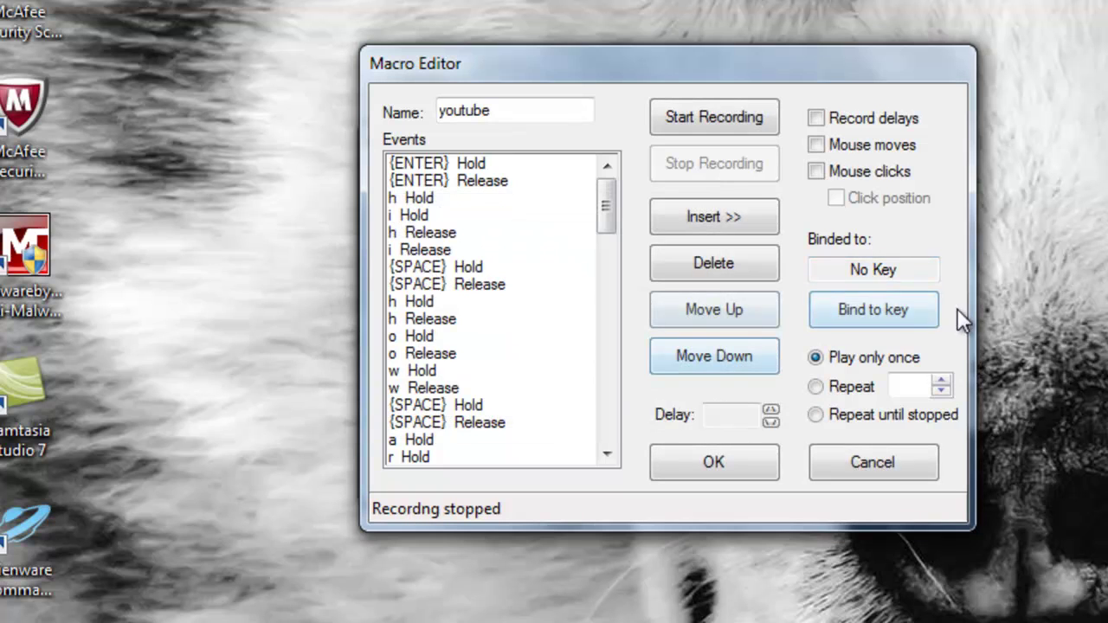
click(898, 303)
key(KP_2)
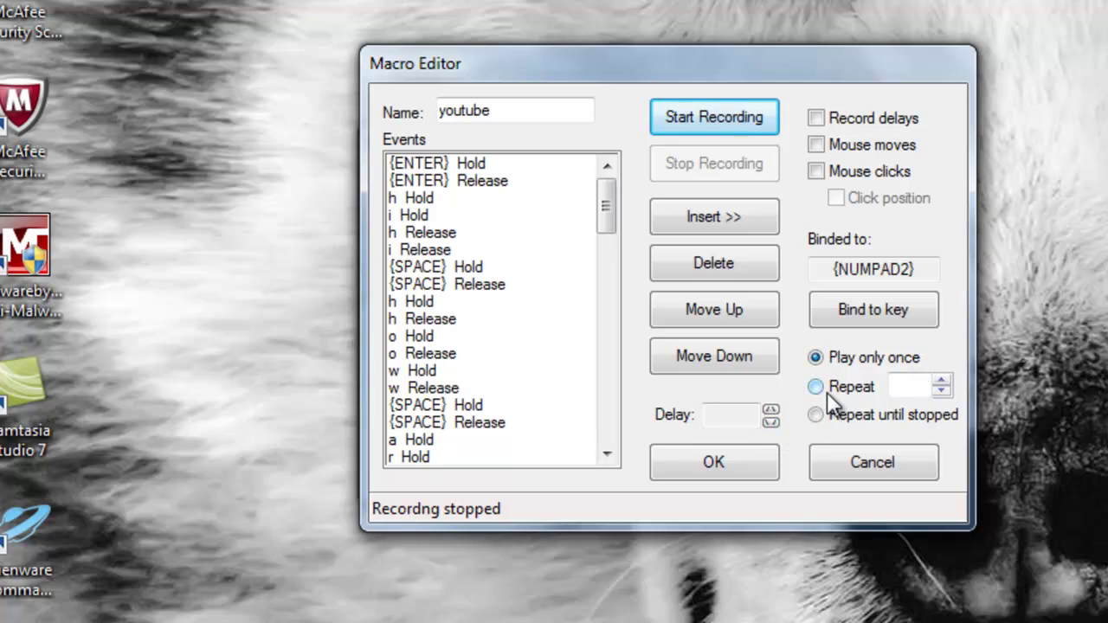
click(819, 417)
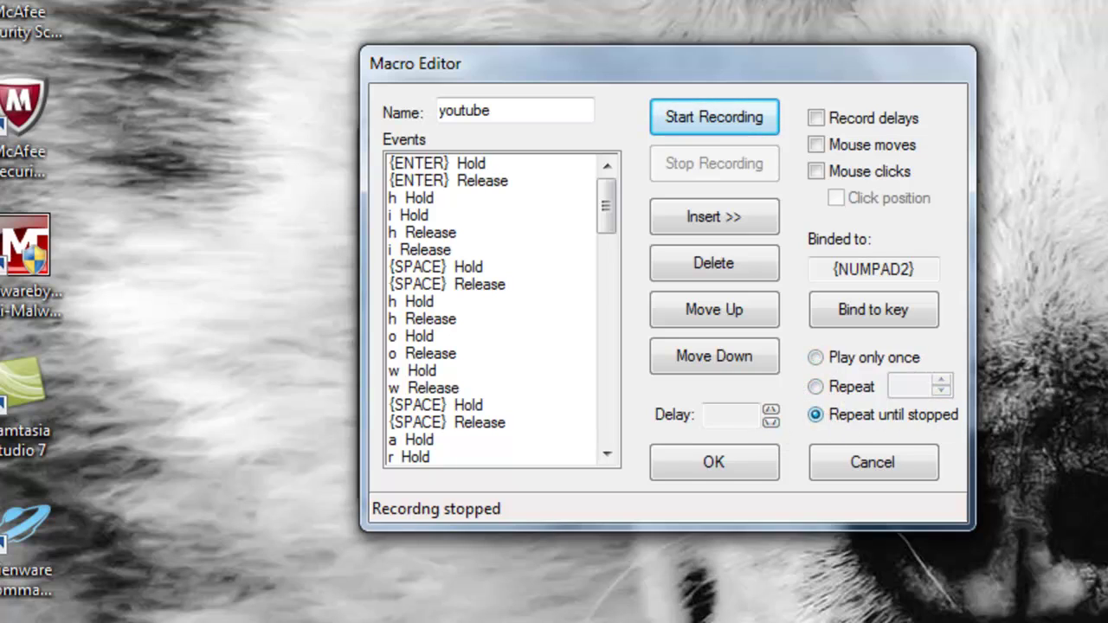
click(817, 357)
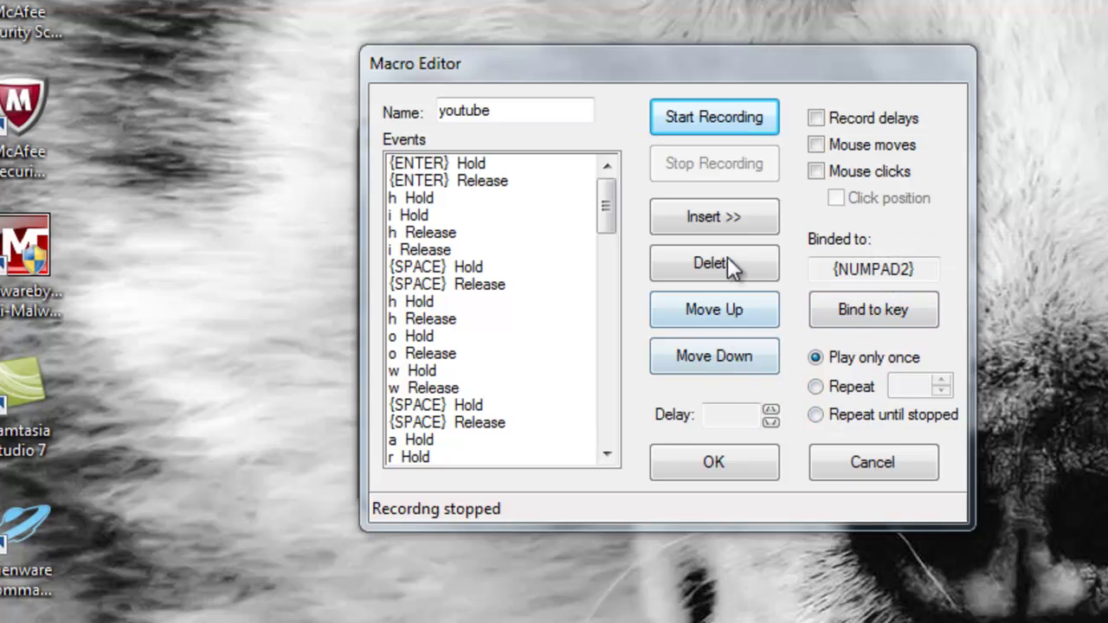
Step: Save the youtube macro, then briefly run and stop the macros
click(718, 460)
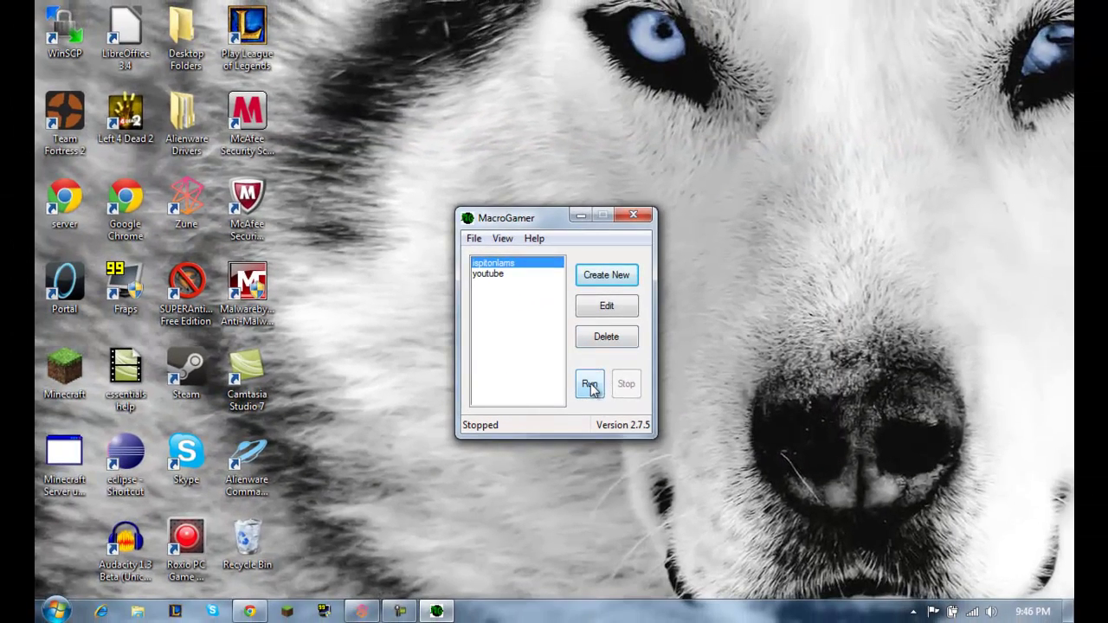
click(591, 388)
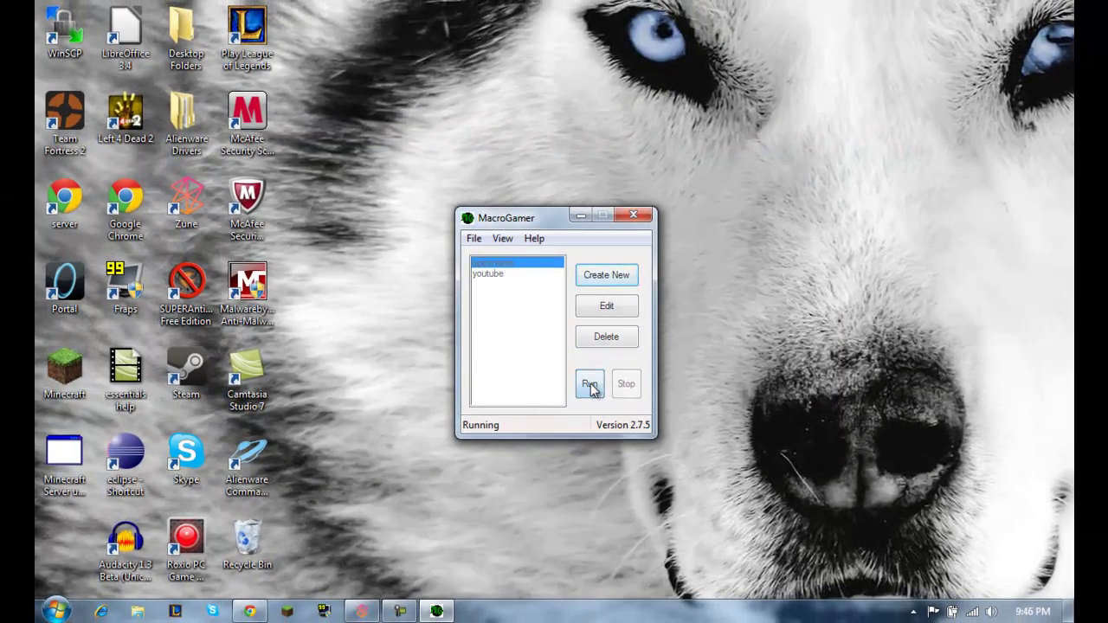
drag(720, 235, 827, 368)
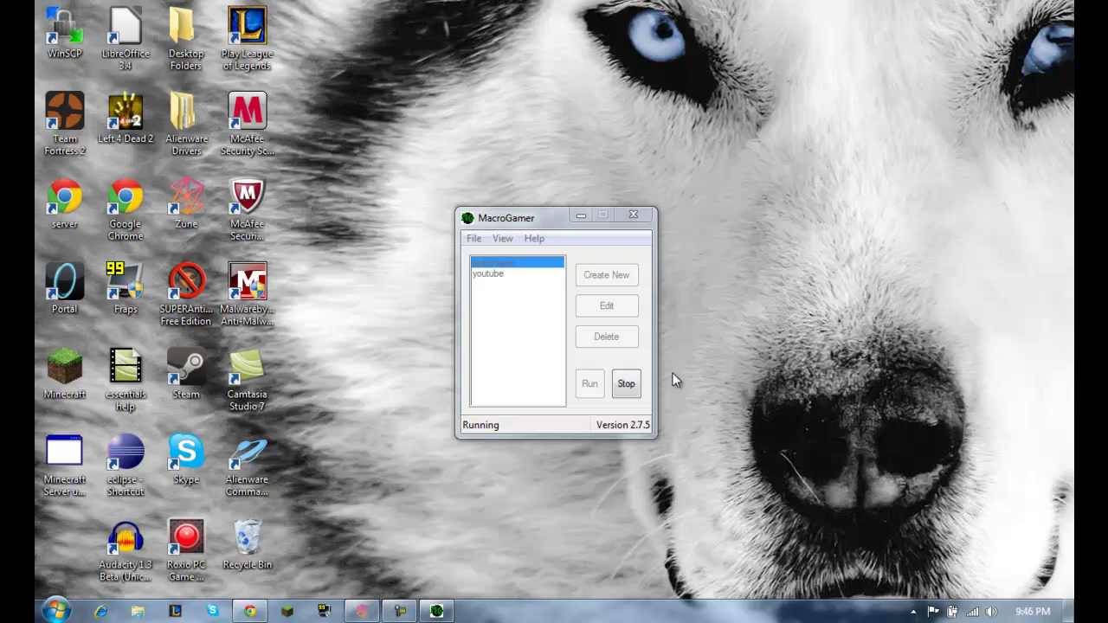
click(627, 384)
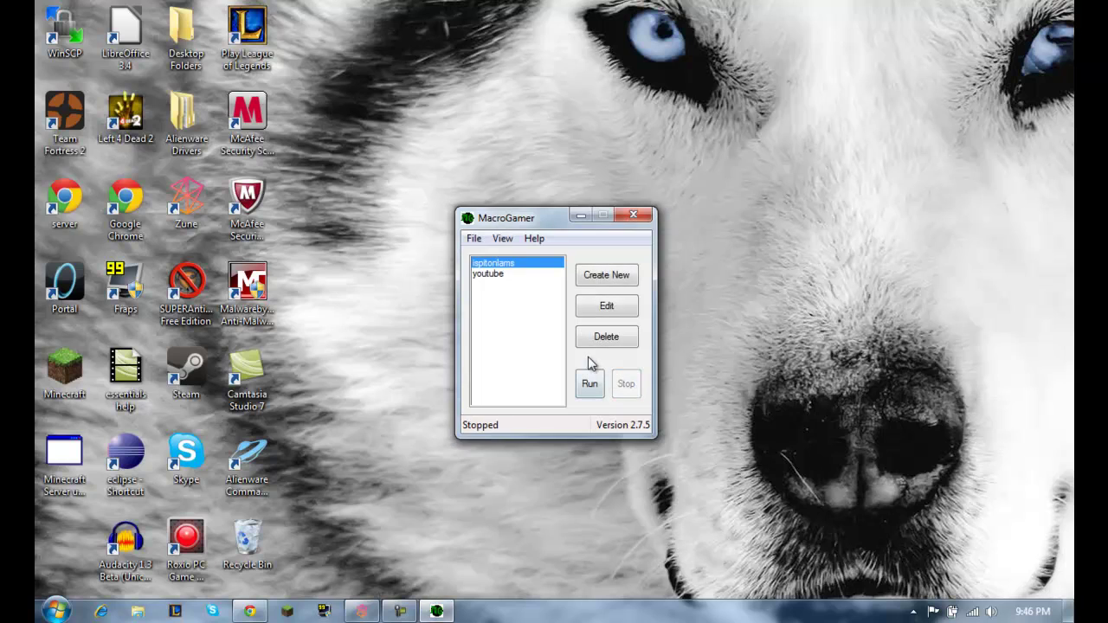
click(57, 612)
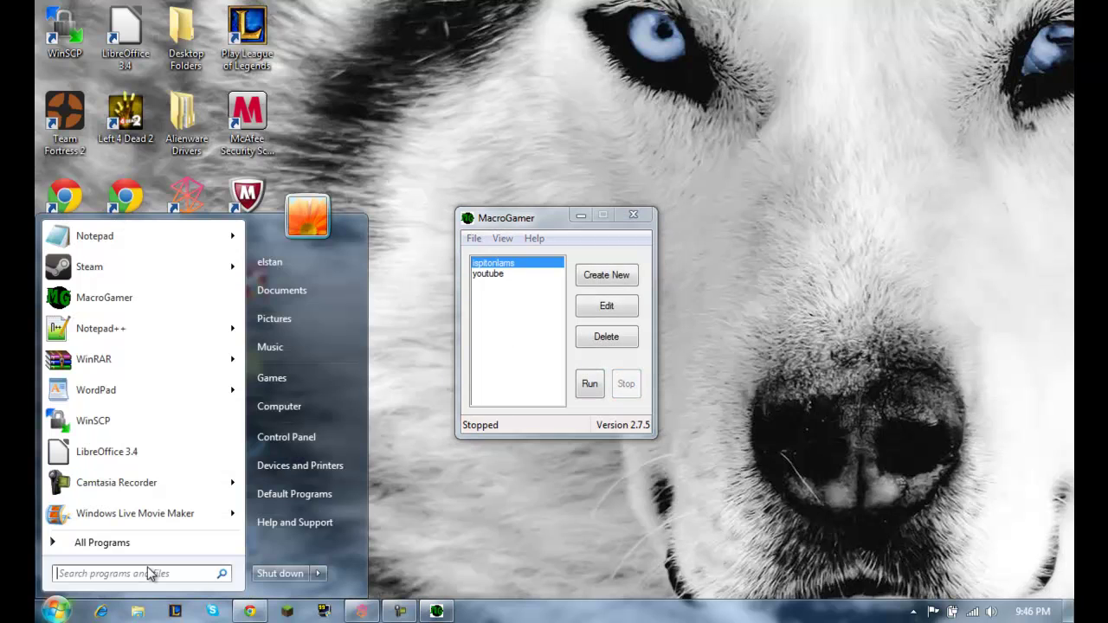
Step: Open Notepad via search and snap it to the left half, MacroGamer to the right
text(note)
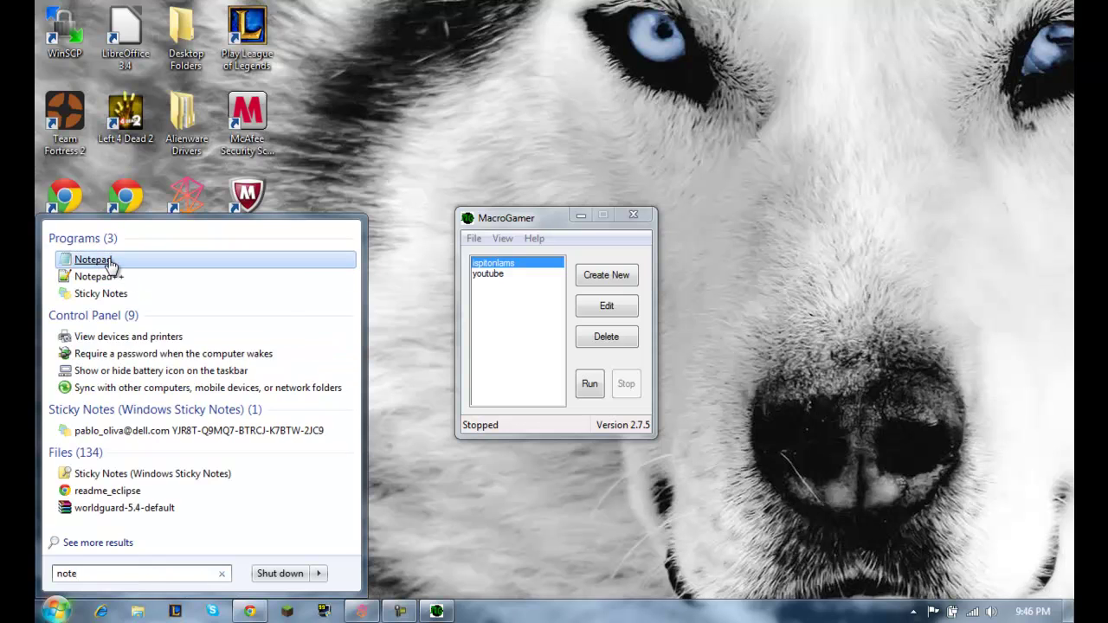
click(106, 260)
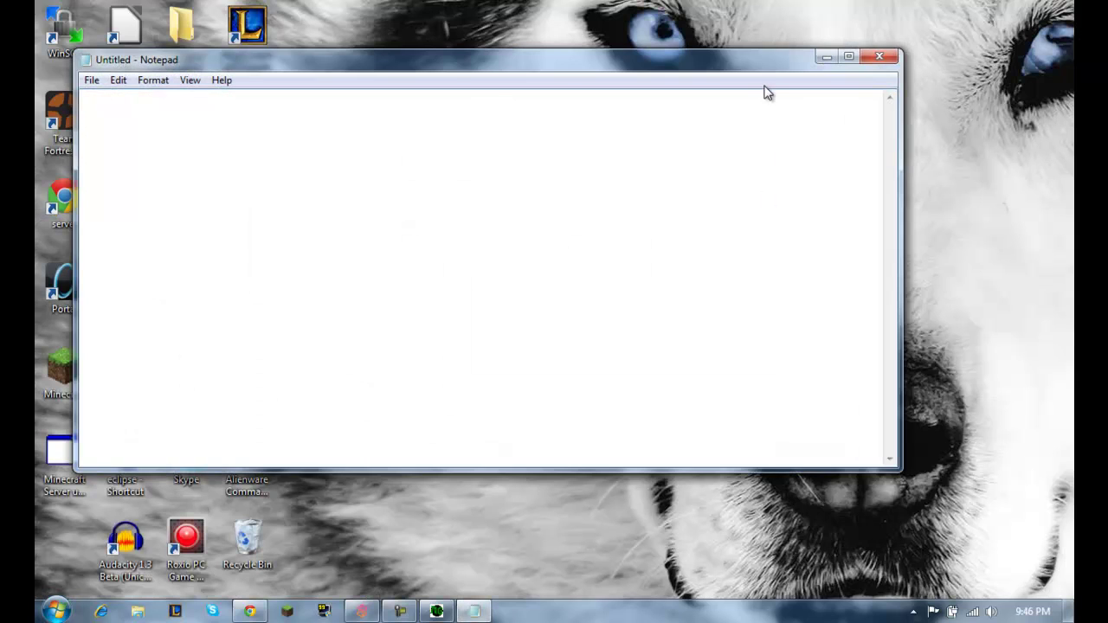
key(super+Left)
drag(596, 217, 799, 222)
Step: Run the macros to type into Notepad, then close Notepad without saving
click(793, 385)
click(157, 228)
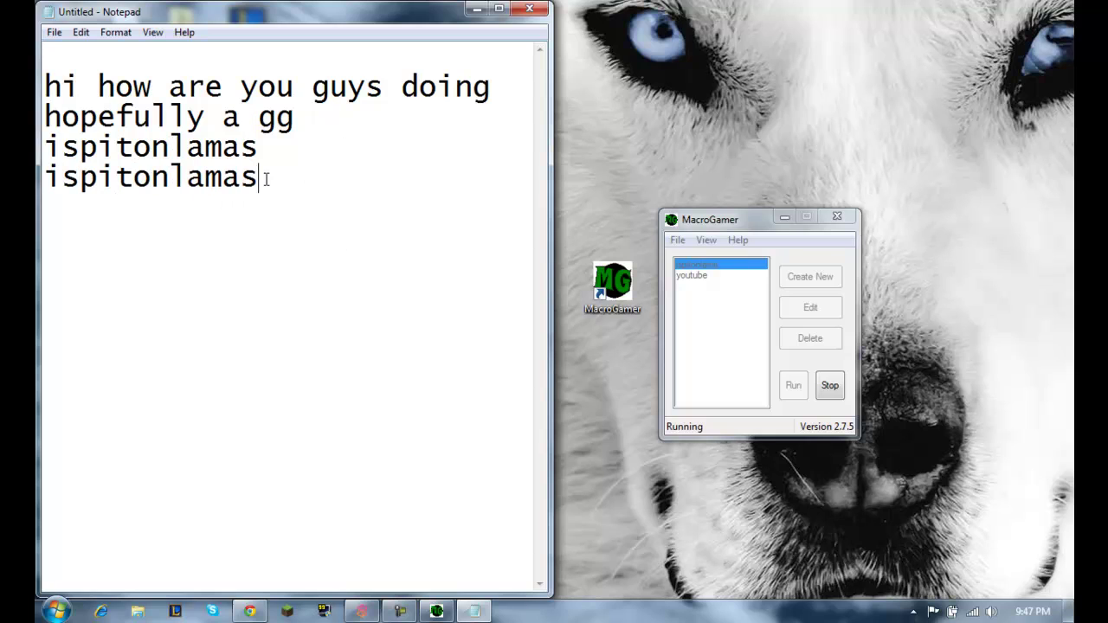
click(529, 8)
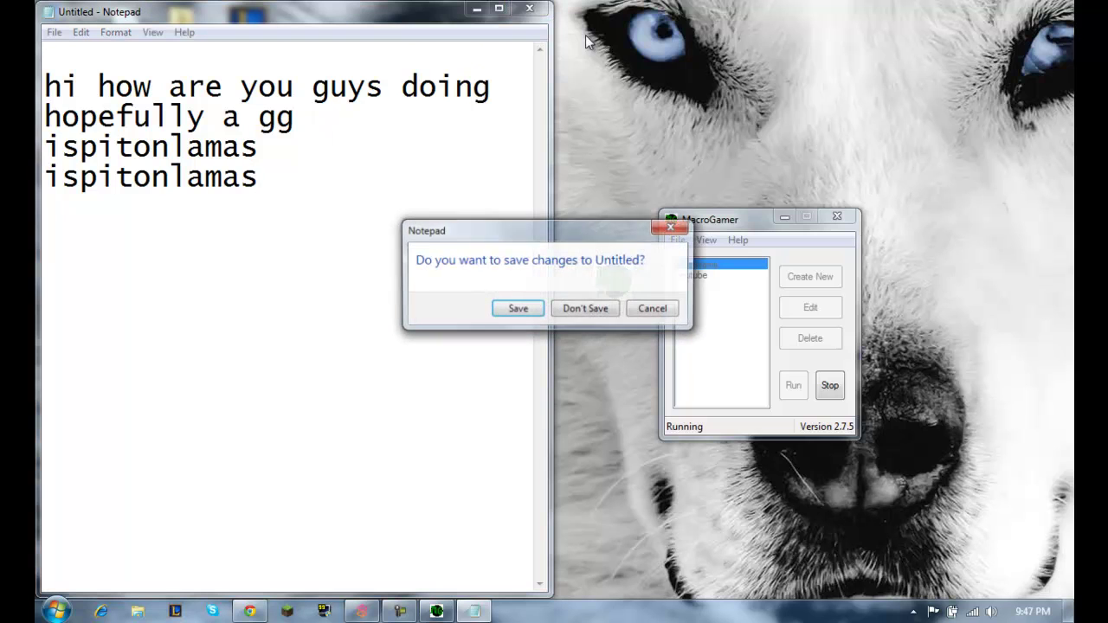
click(593, 310)
Step: Stop the macros and open the youtube macro for editing
click(829, 384)
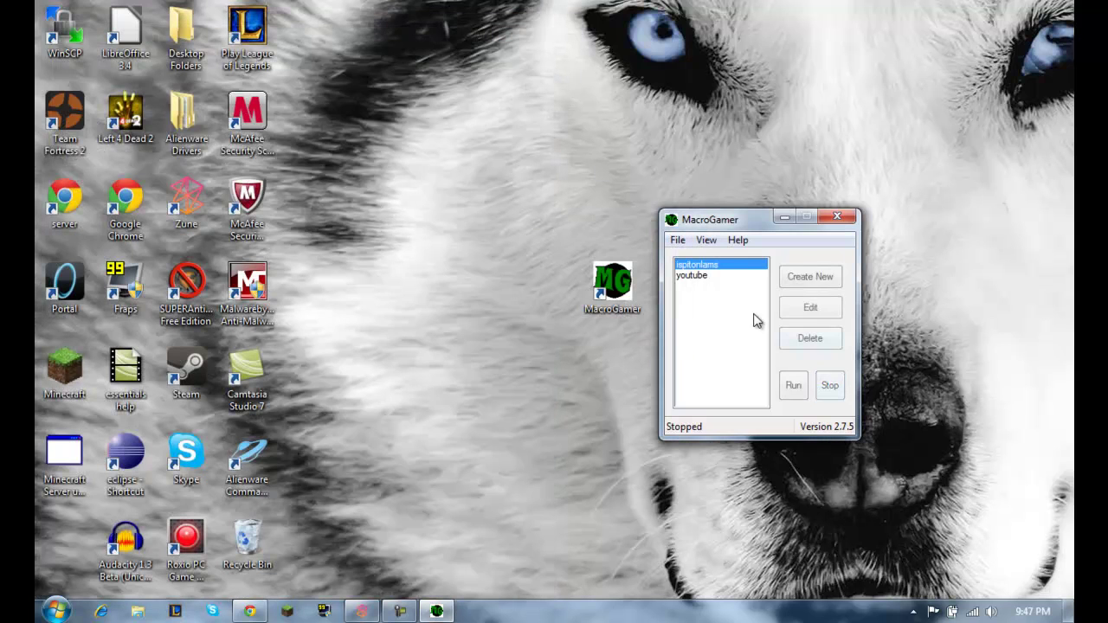
click(720, 275)
click(810, 308)
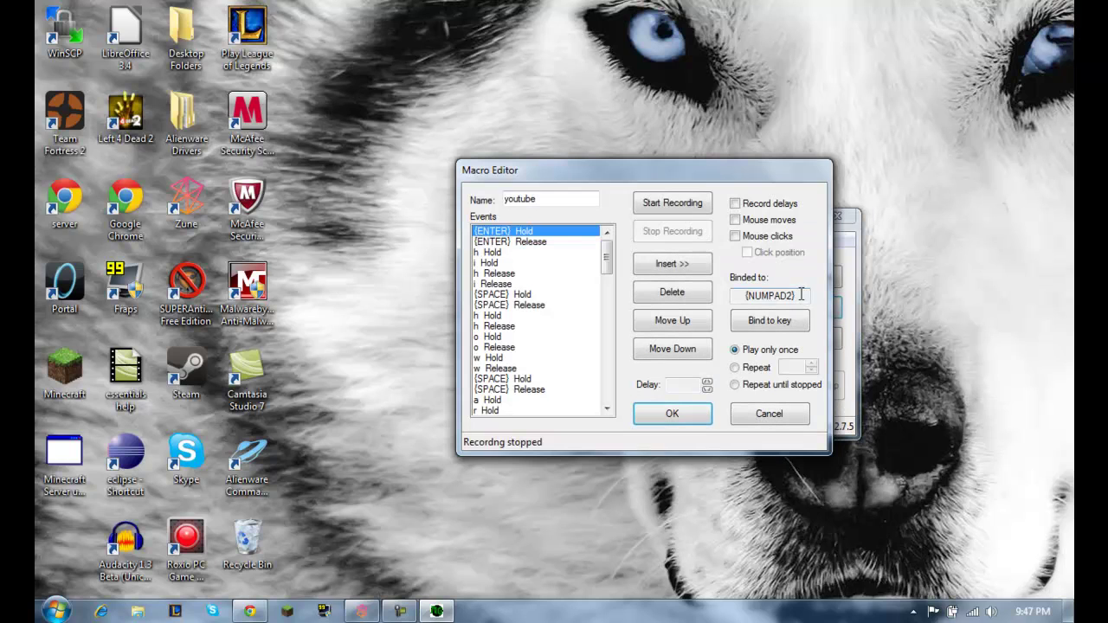
drag(607, 253, 610, 399)
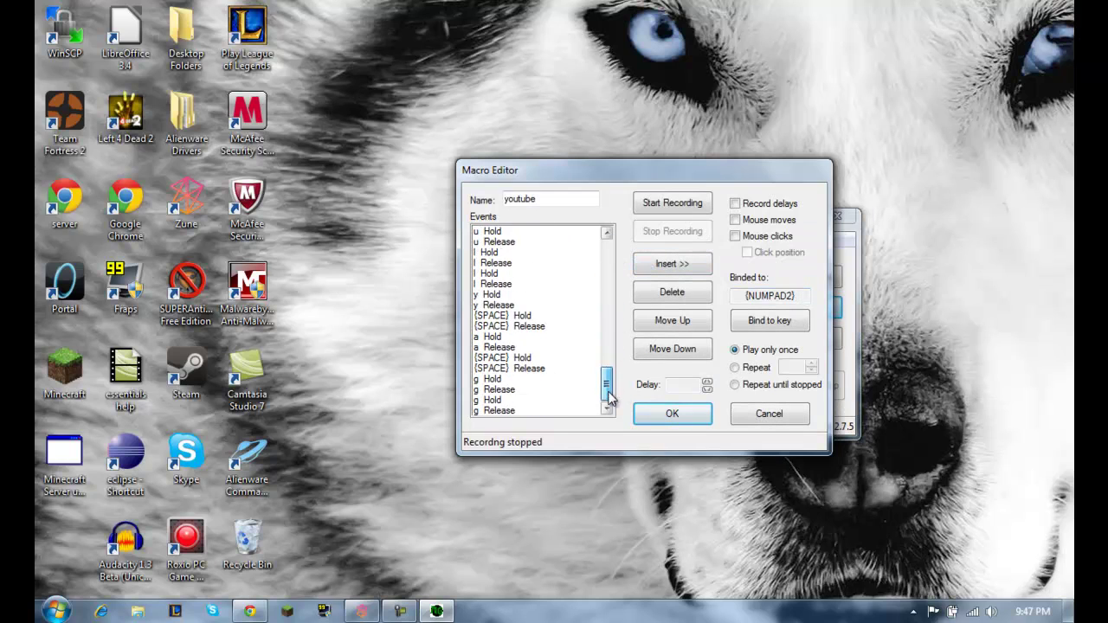
Step: Delete the last 15 events so youtube ends at a {SPACE} Hold, and save
click(559, 410)
click(684, 296)
click(684, 296)
click(685, 296)
click(684, 296)
click(684, 296)
click(684, 296)
click(684, 296)
click(684, 297)
click(685, 296)
click(684, 296)
click(684, 296)
click(684, 296)
click(684, 296)
click(684, 296)
click(684, 297)
click(683, 296)
click(683, 296)
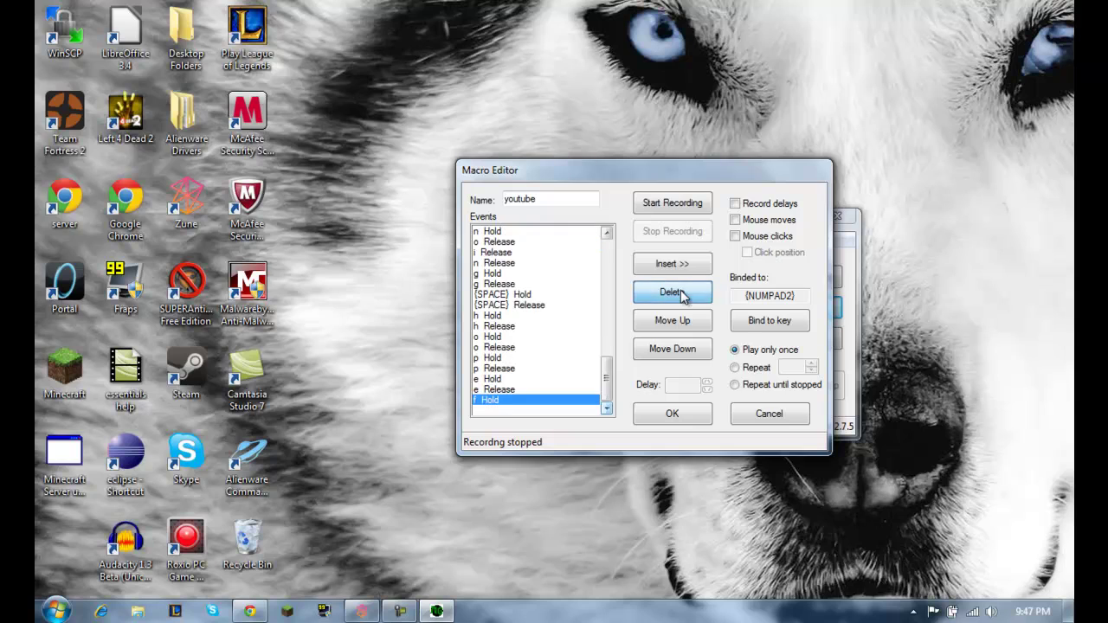
click(684, 296)
click(684, 297)
click(684, 296)
click(684, 297)
click(683, 296)
click(680, 295)
click(680, 294)
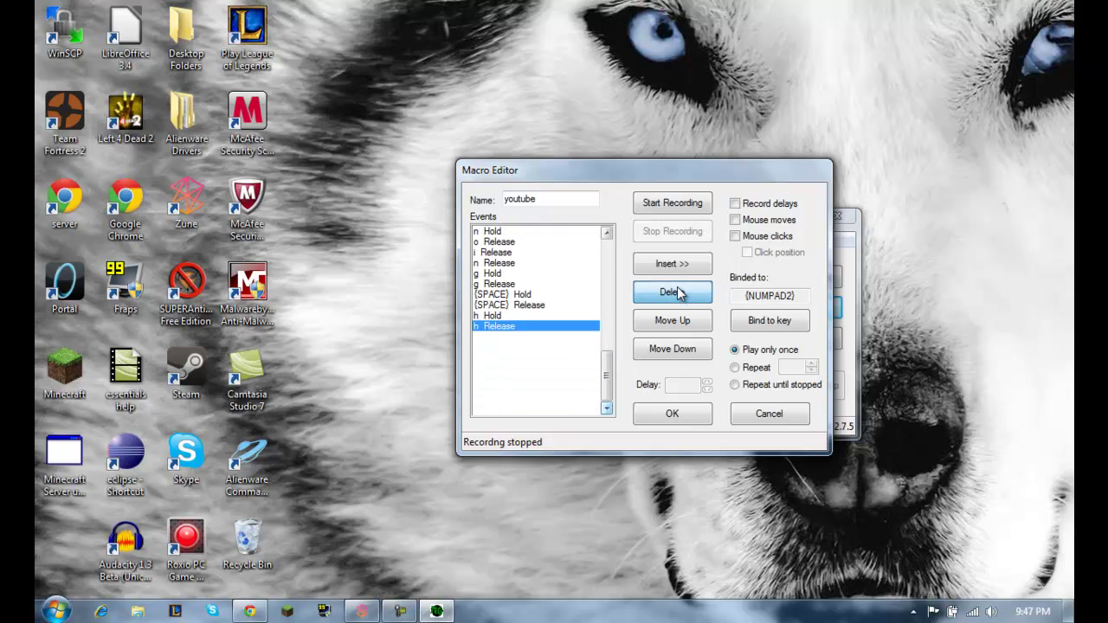
click(679, 294)
click(680, 295)
click(680, 294)
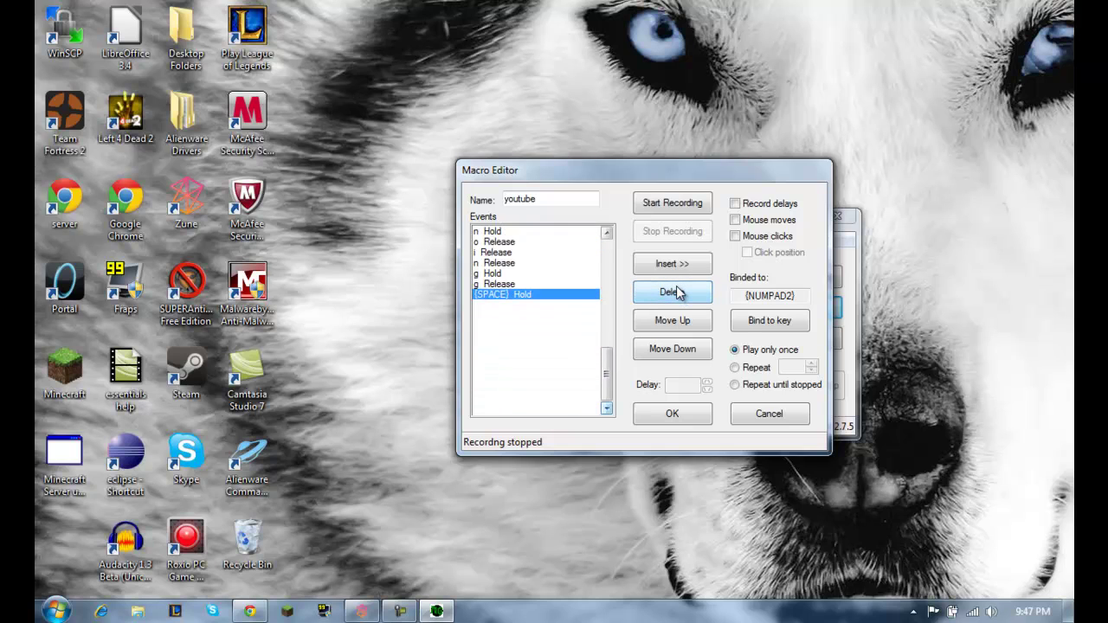
click(673, 414)
Step: Run the macros to type 'hi how are you guys doing' into a new Notepad, then stop them
click(792, 386)
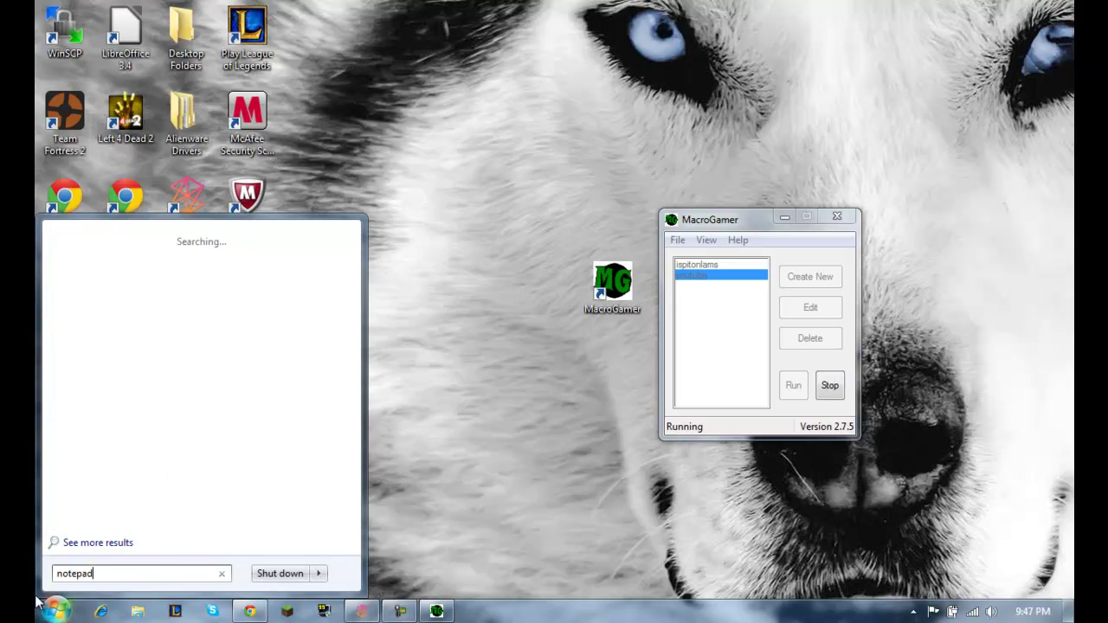
click(80, 259)
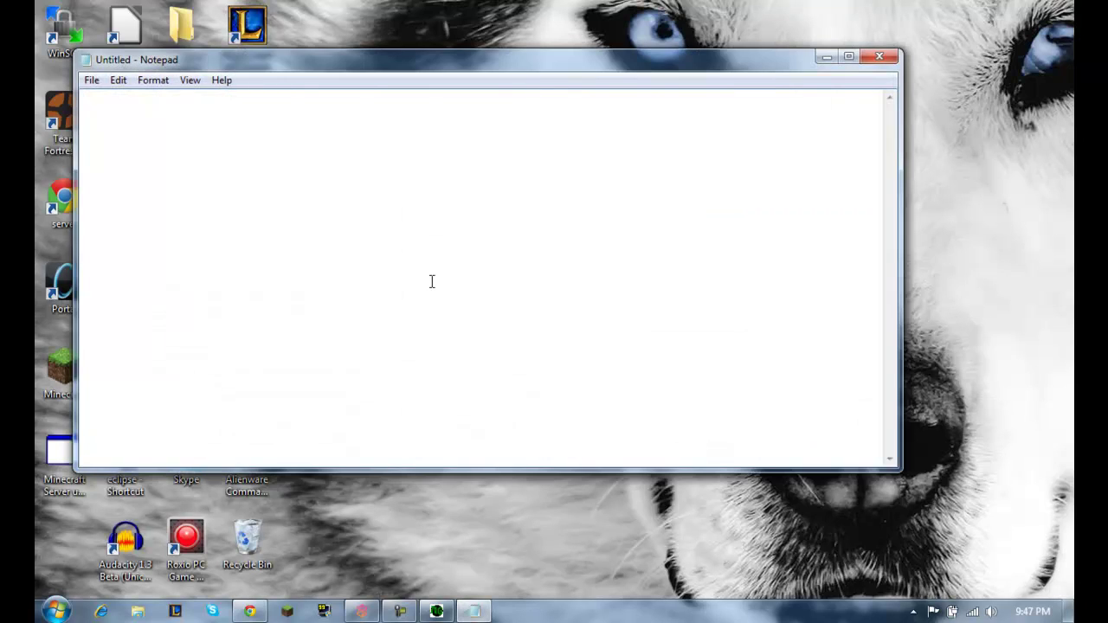
text(hi how are you guys doing)
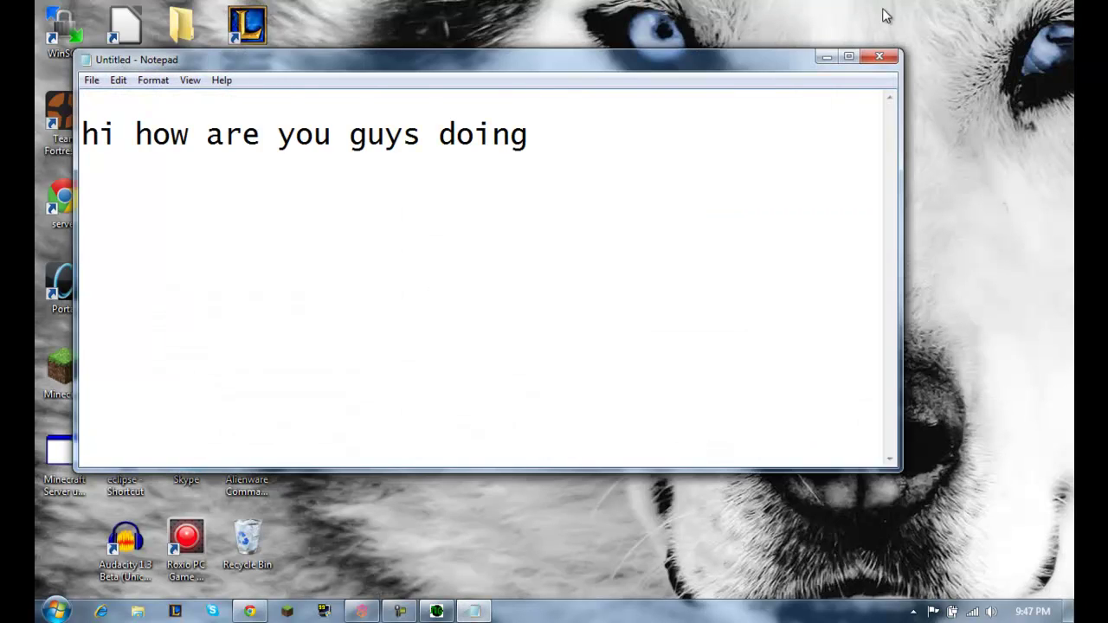
drag(780, 62, 36, 113)
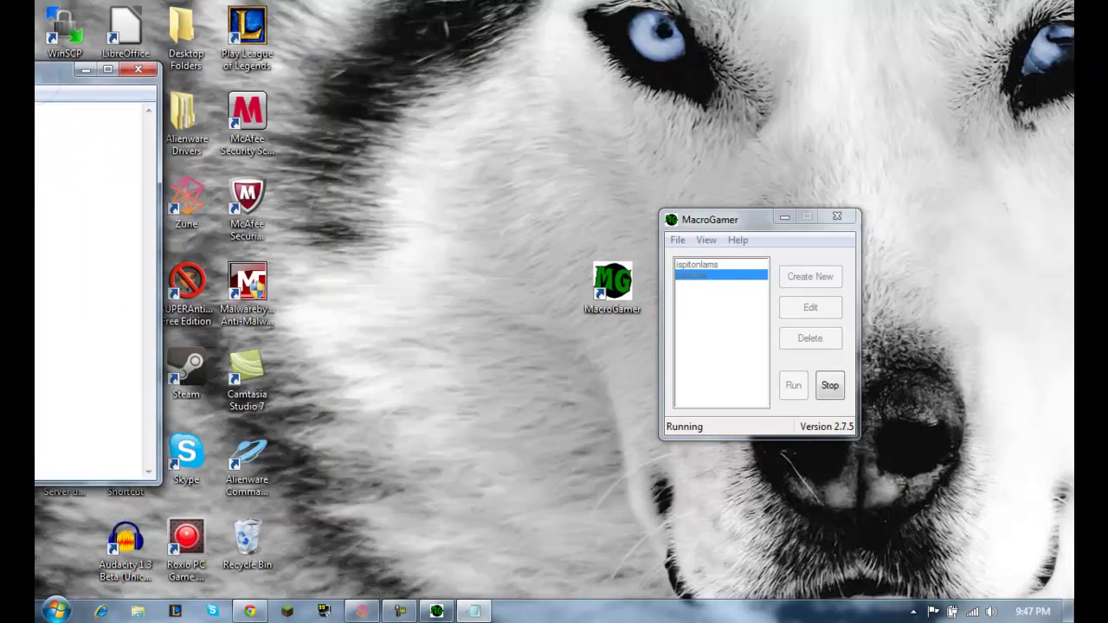
click(830, 386)
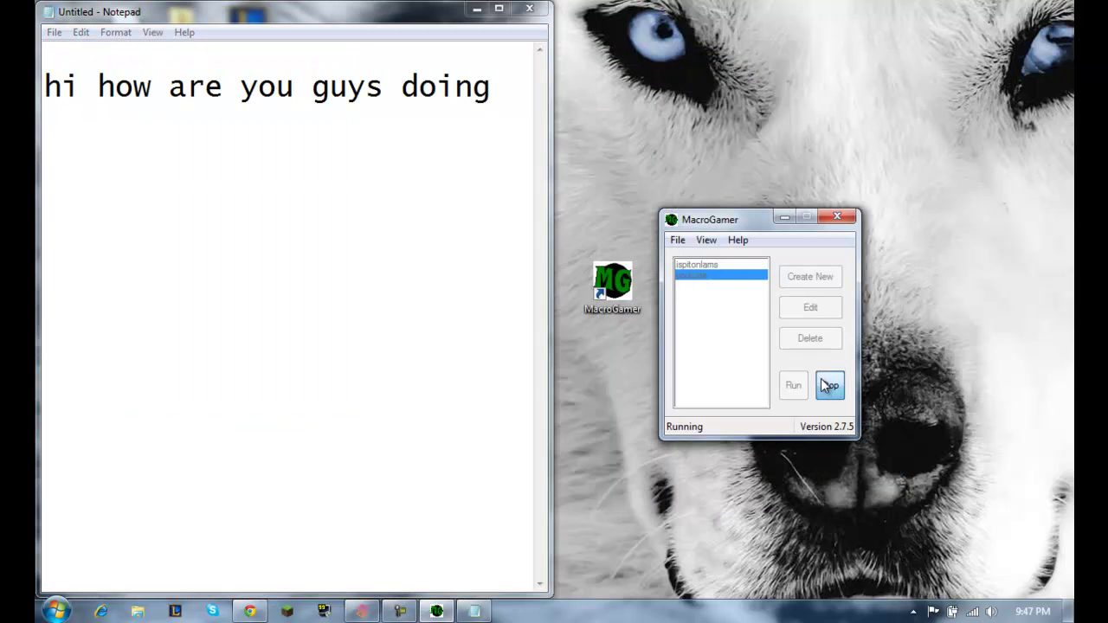
click(745, 264)
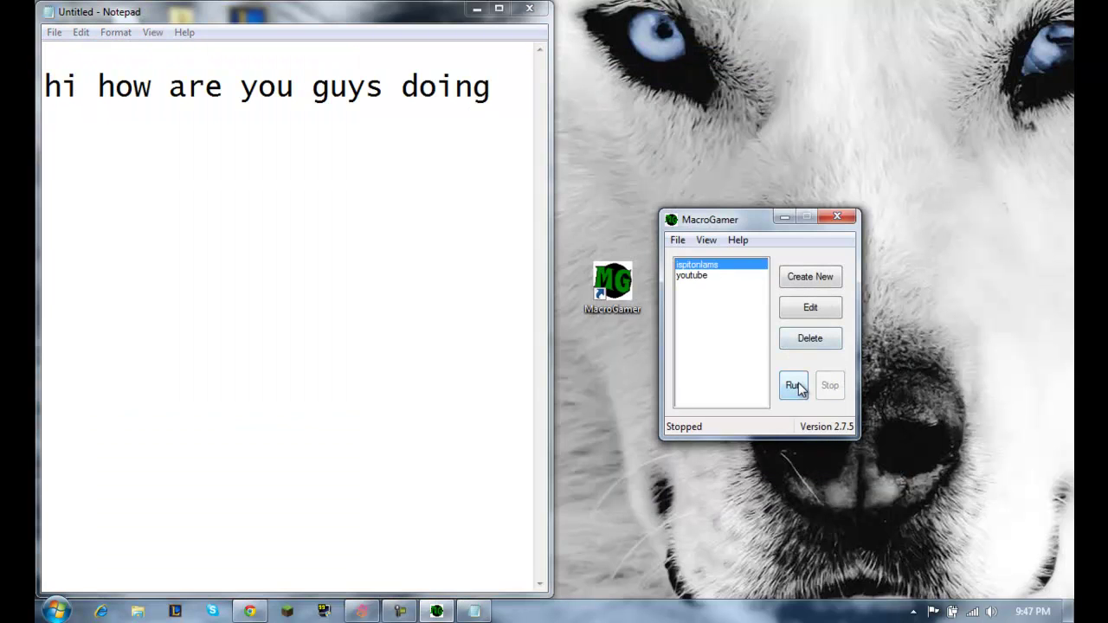
Step: Open the ispitonlams macro for editing and select its last event
click(821, 303)
click(513, 262)
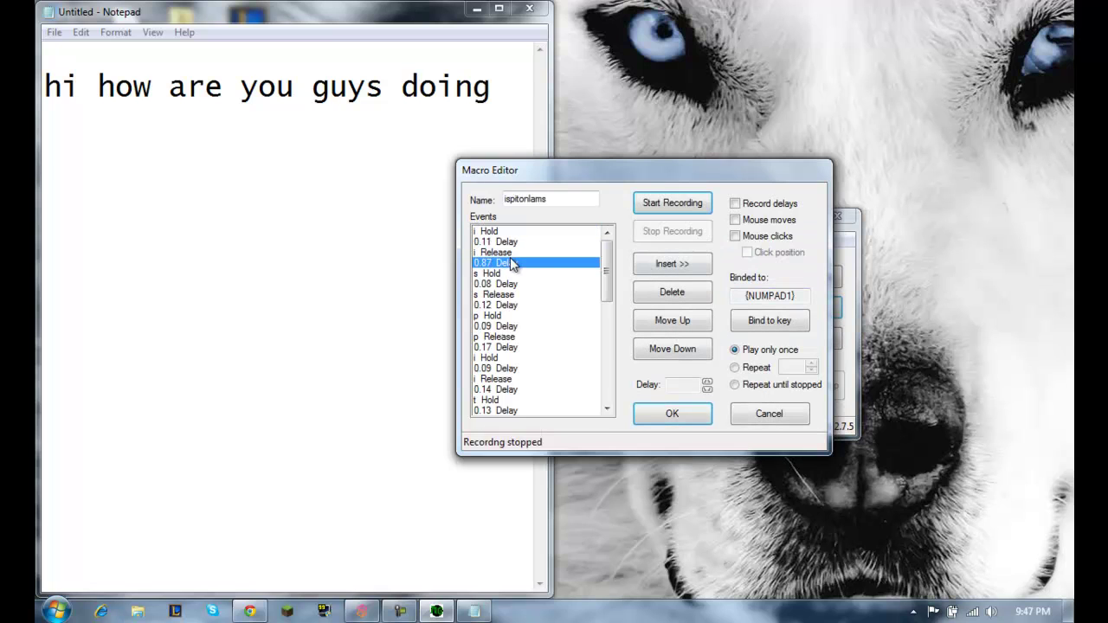
click(565, 242)
click(538, 411)
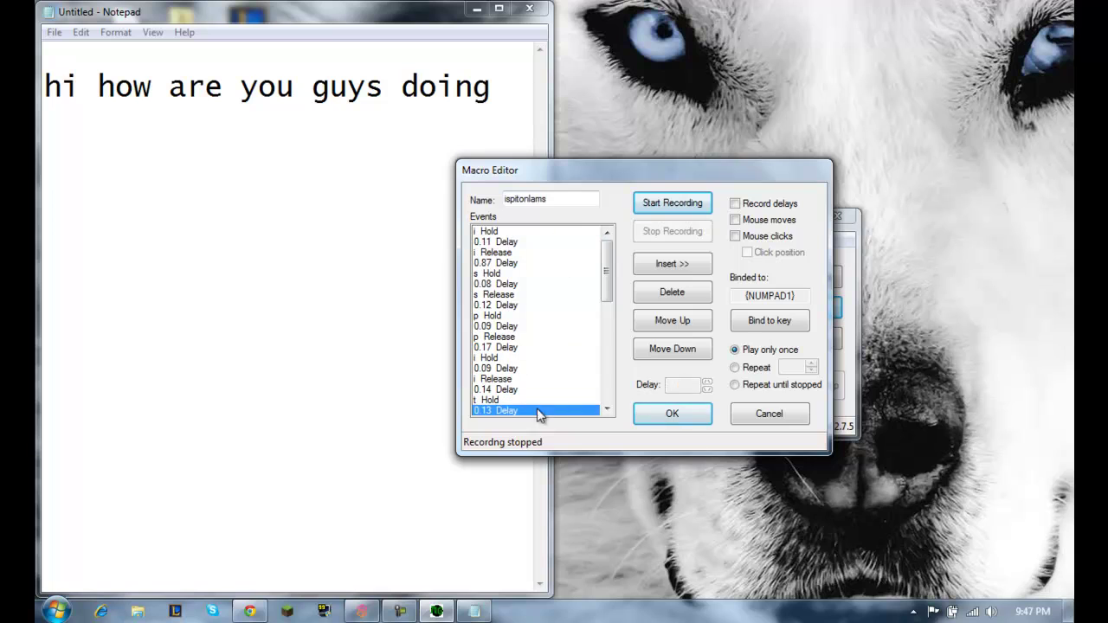
Step: Re-record ispitonlams with w, alternating k/a, @@ and repeated p keystrokes
click(672, 202)
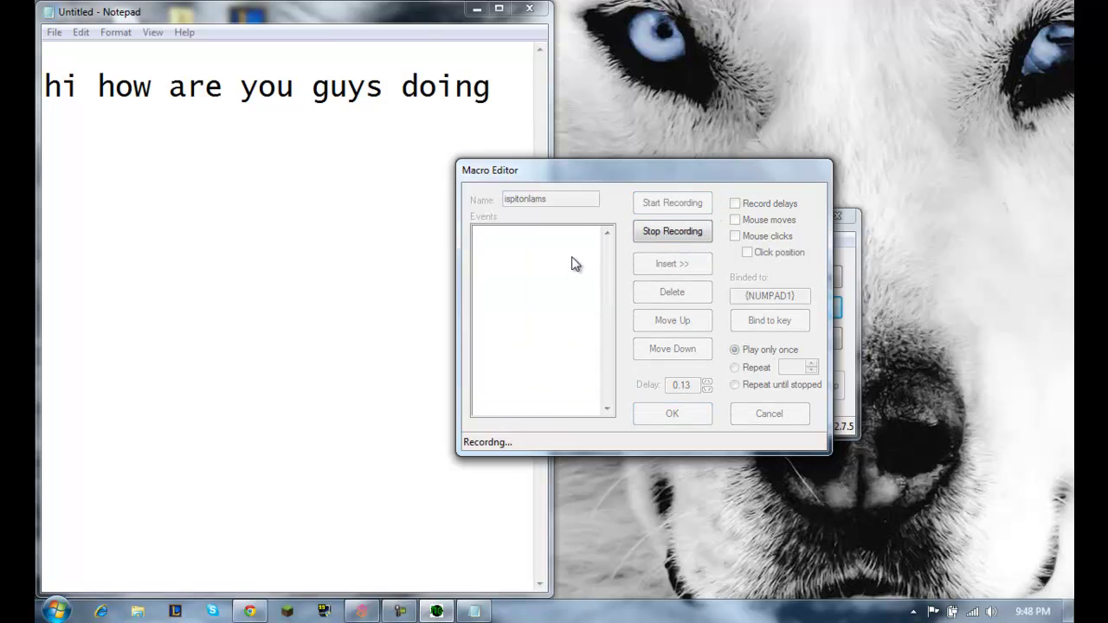
key(w)
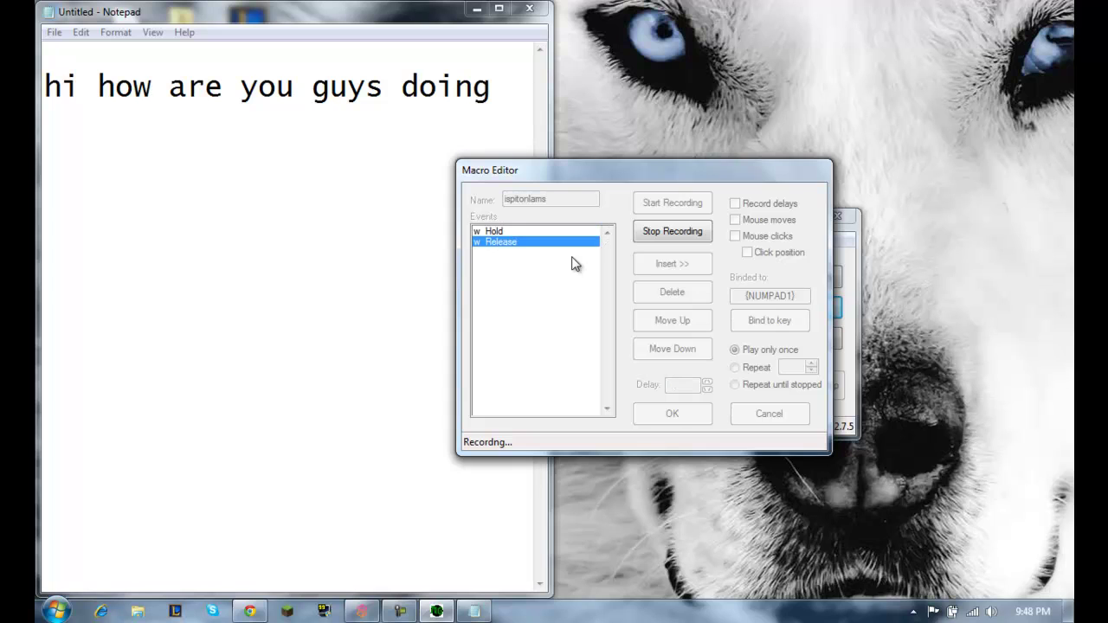
key(k)
key(a+k)
key(a+k)
key(a+k)
key(a+k)
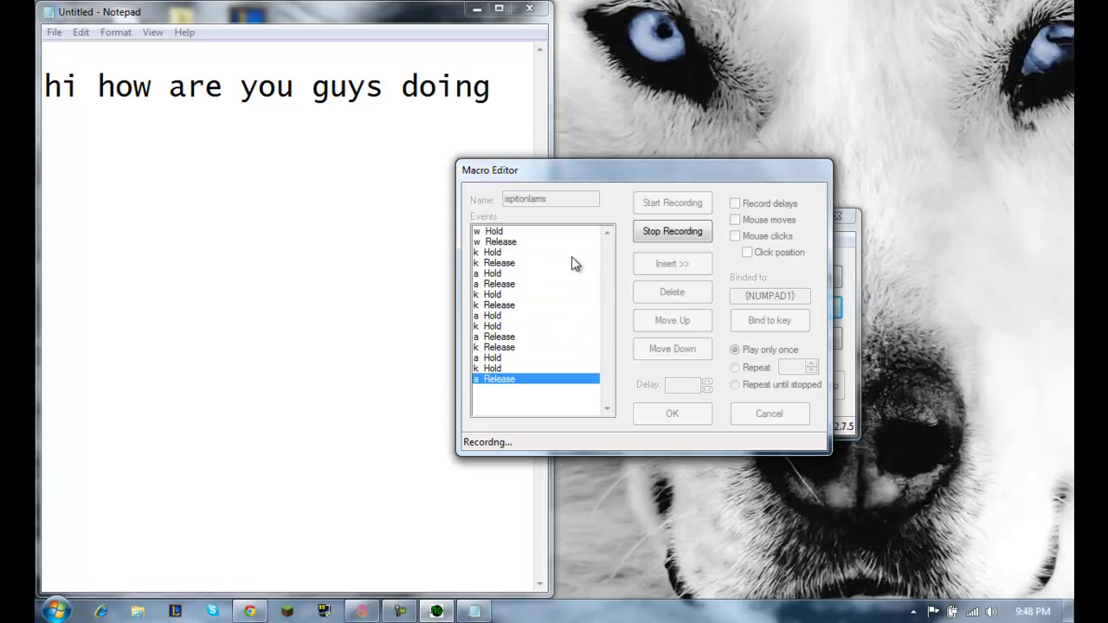
key(a)
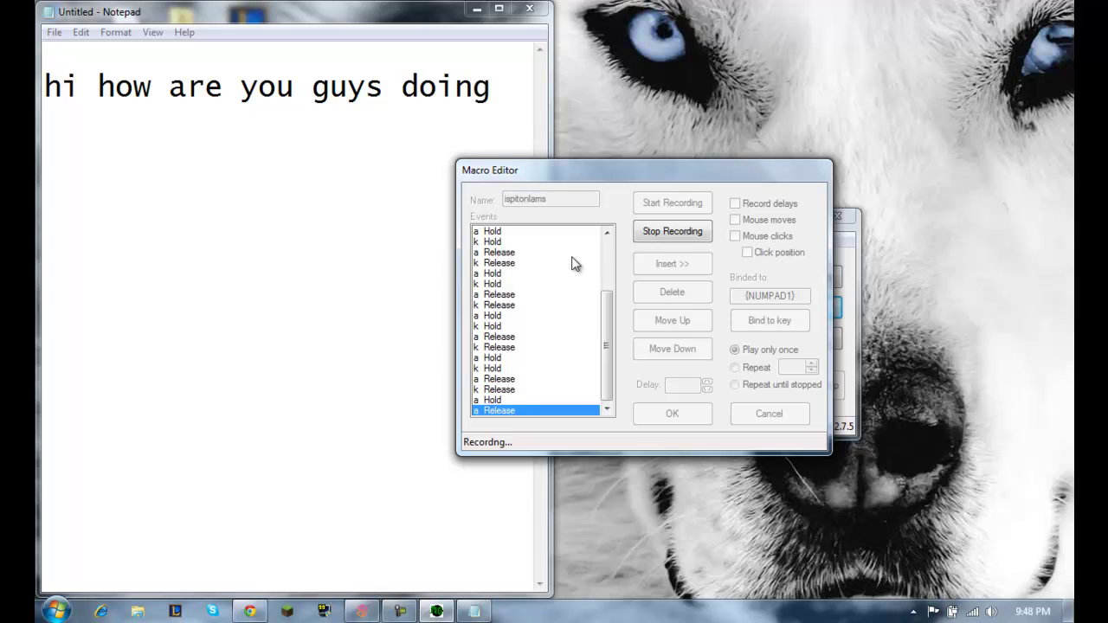
key(shift+2)
key(shift+2)
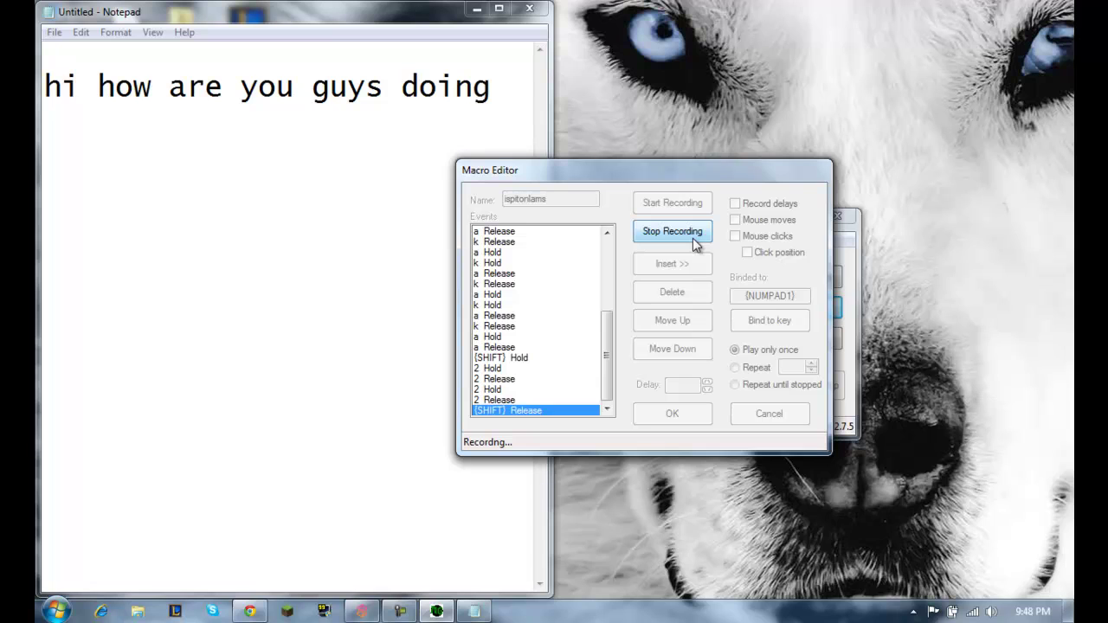
key(p)
key(p)
key(p)
key(p)
key(p)
key(p)
key(p)
key(p)
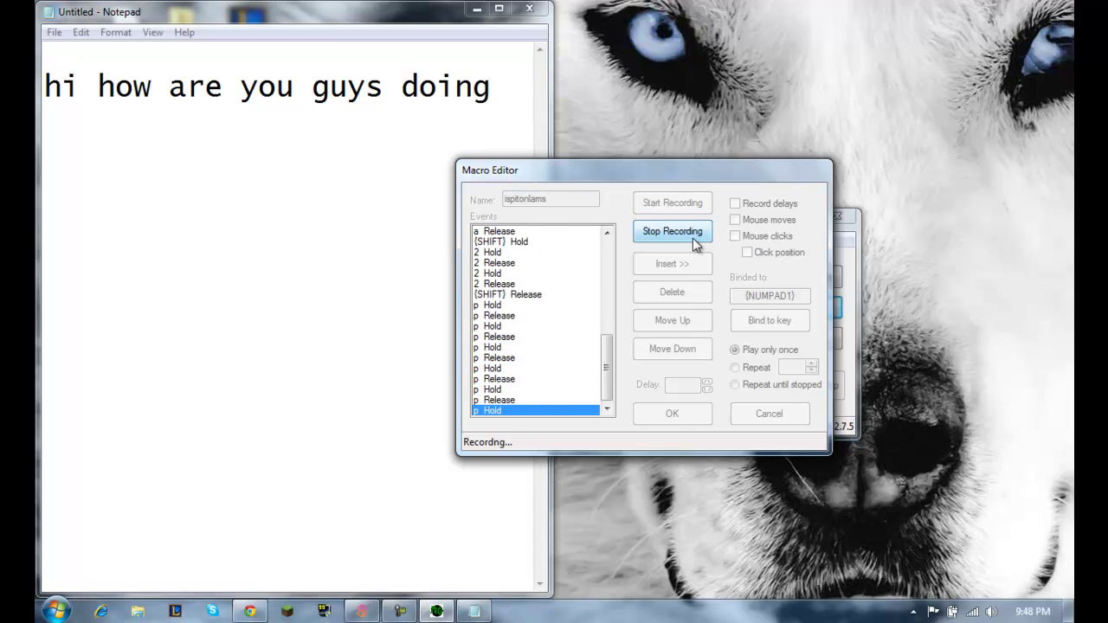
click(687, 233)
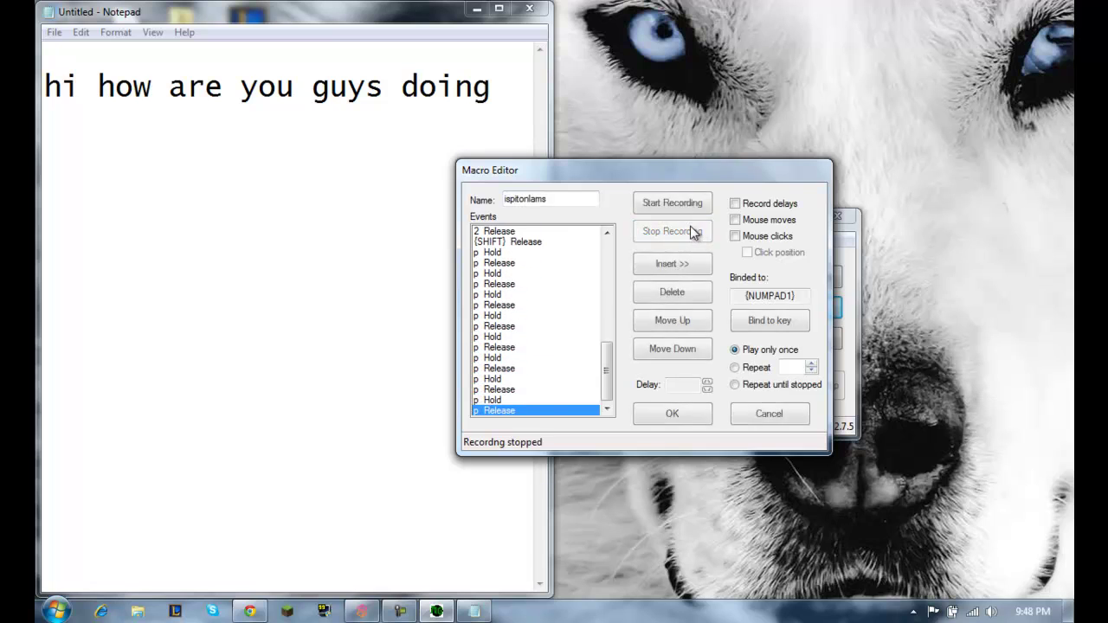
Step: Insert a 3.99-second delay before the a Release event
scroll(596, 380, up, 4)
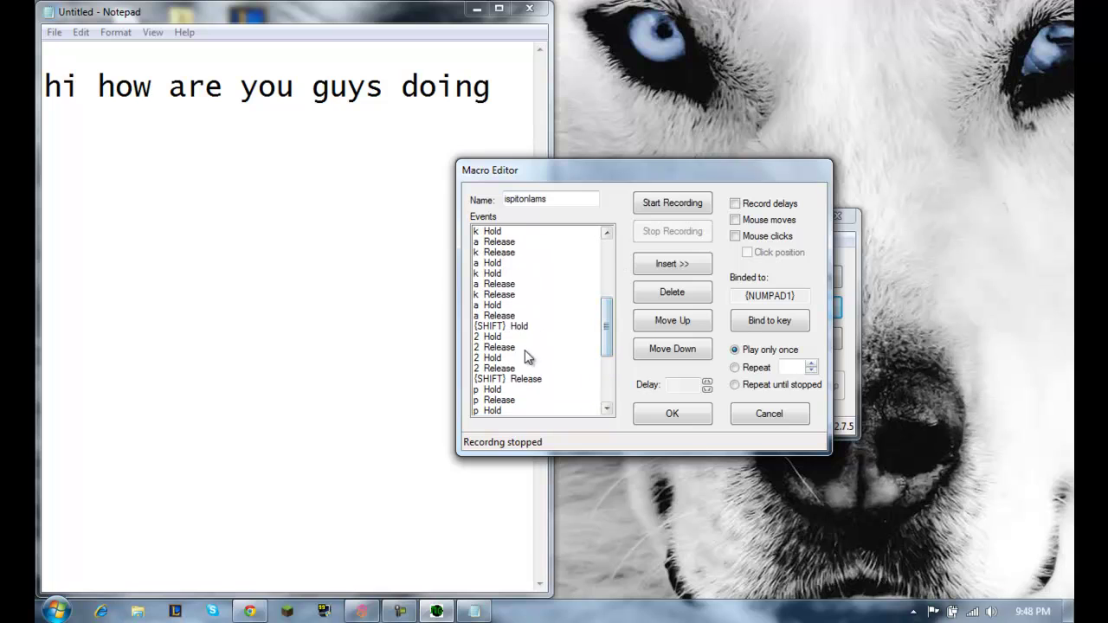
click(523, 327)
click(524, 315)
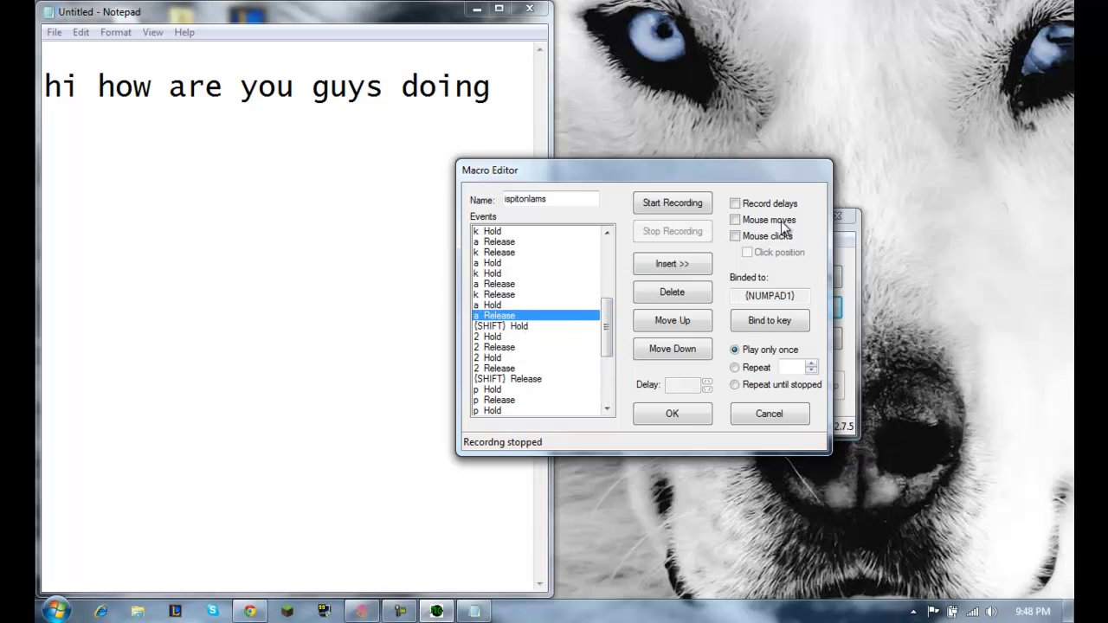
click(684, 265)
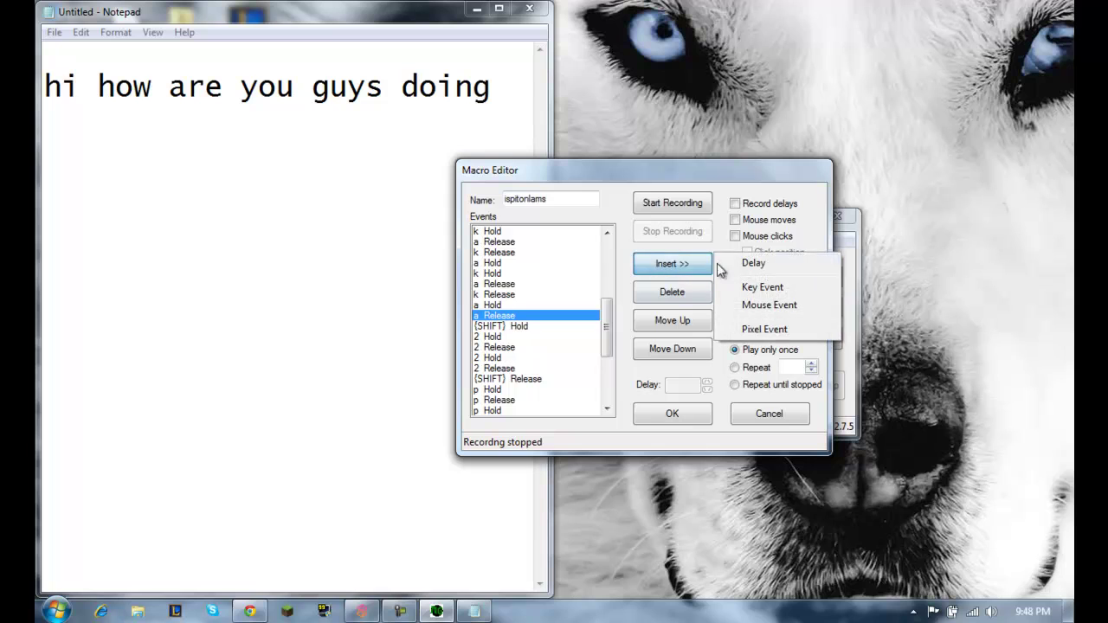
click(742, 266)
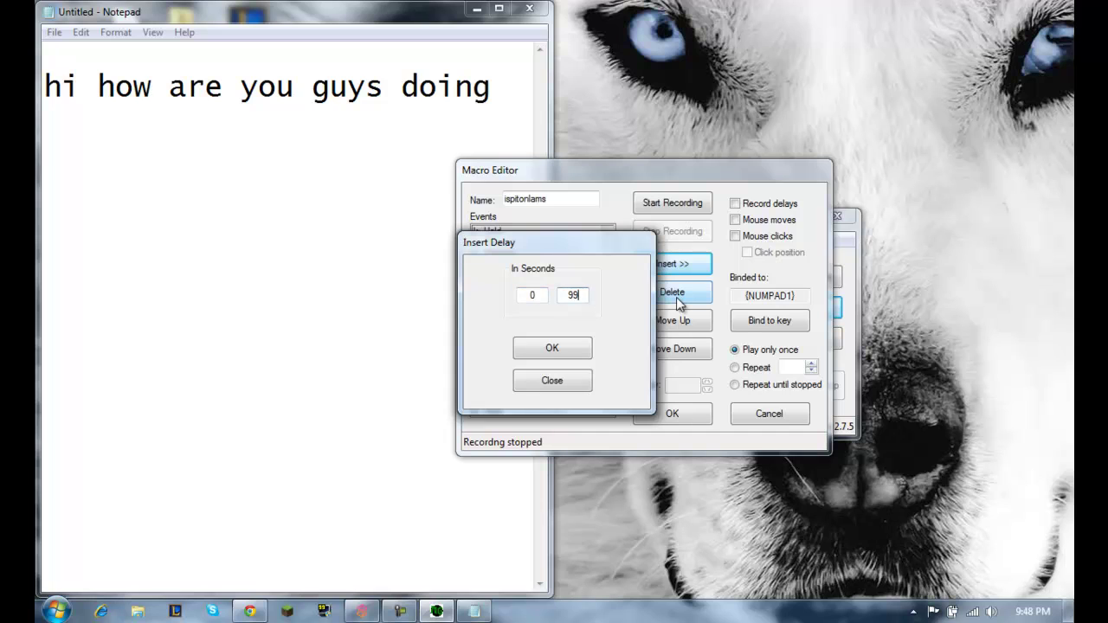
click(530, 296)
drag(538, 252, 131, 192)
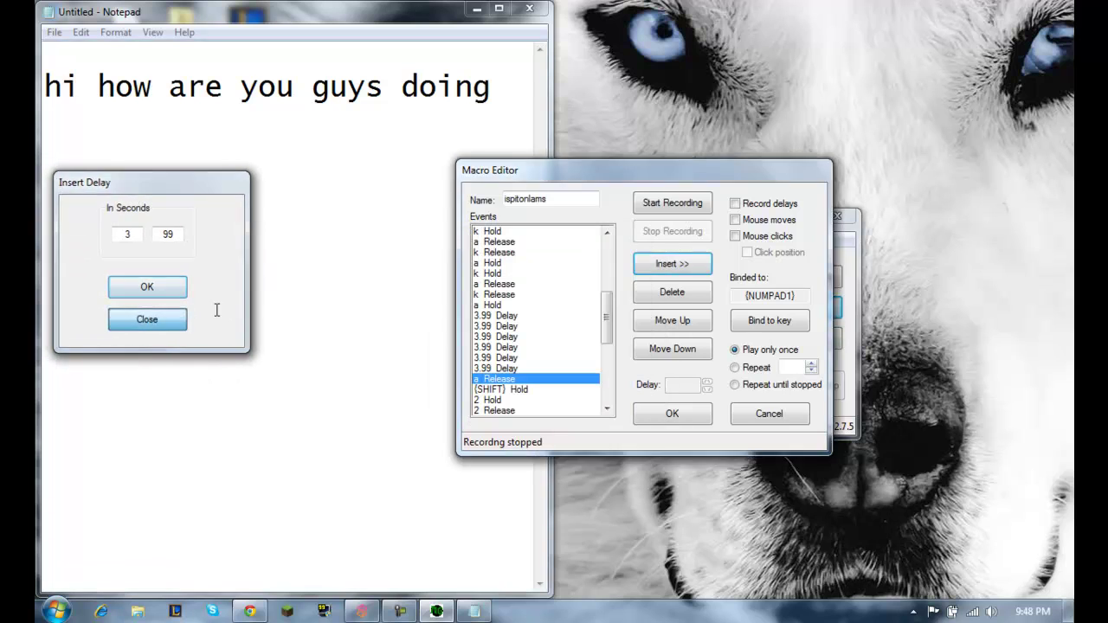
click(183, 320)
click(537, 368)
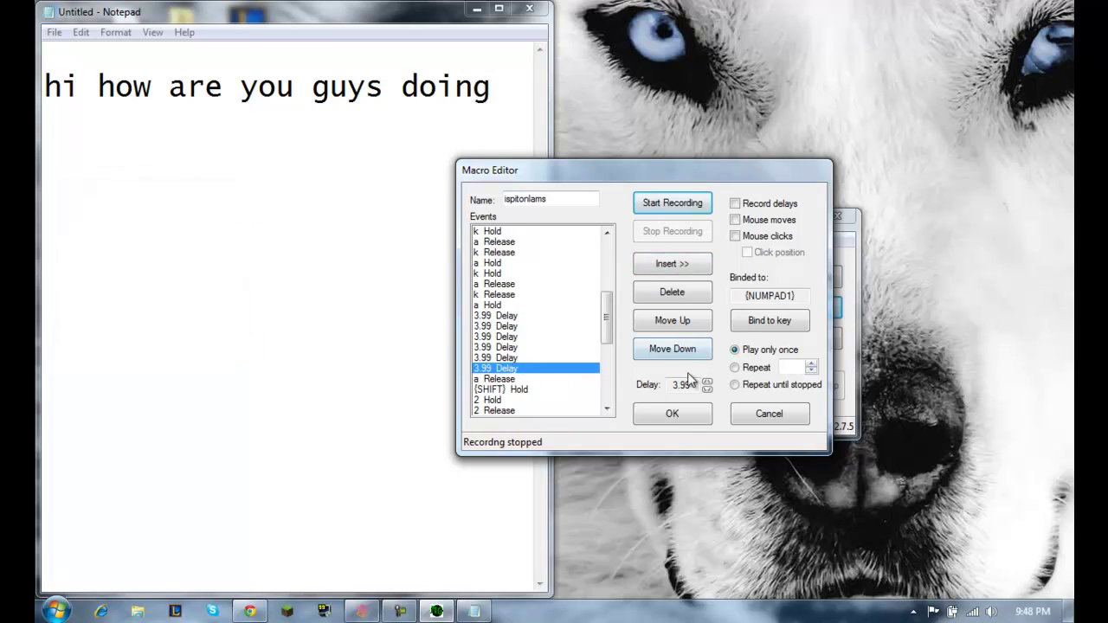
Step: Delete the extra 3.99-second Delay rows, leaving a single one
click(674, 293)
click(674, 293)
click(674, 294)
click(674, 294)
click(674, 294)
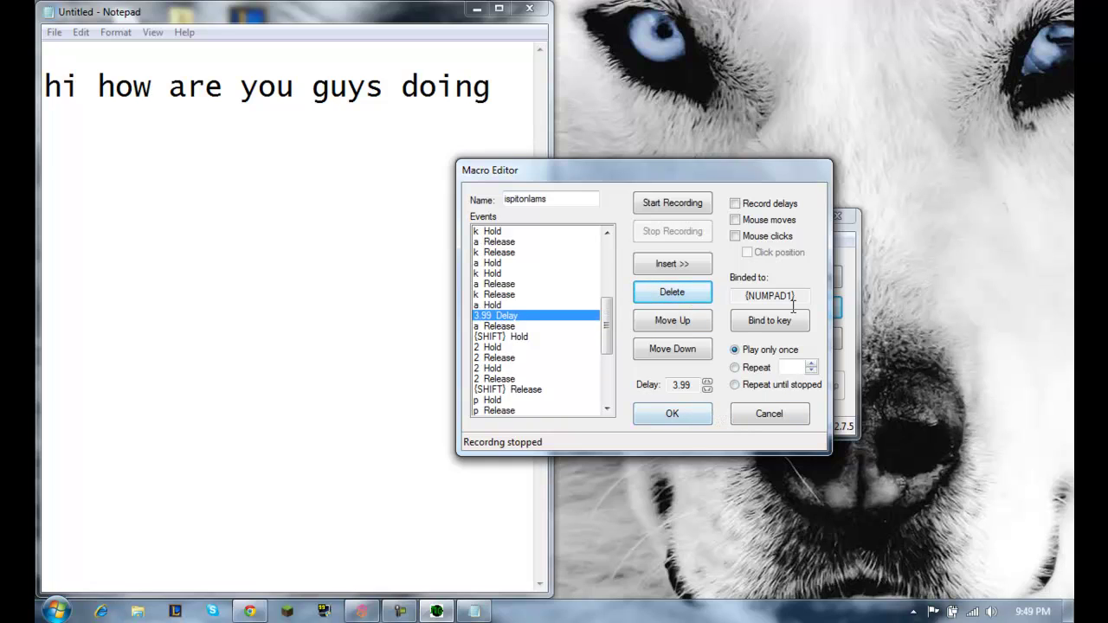
click(672, 415)
click(786, 386)
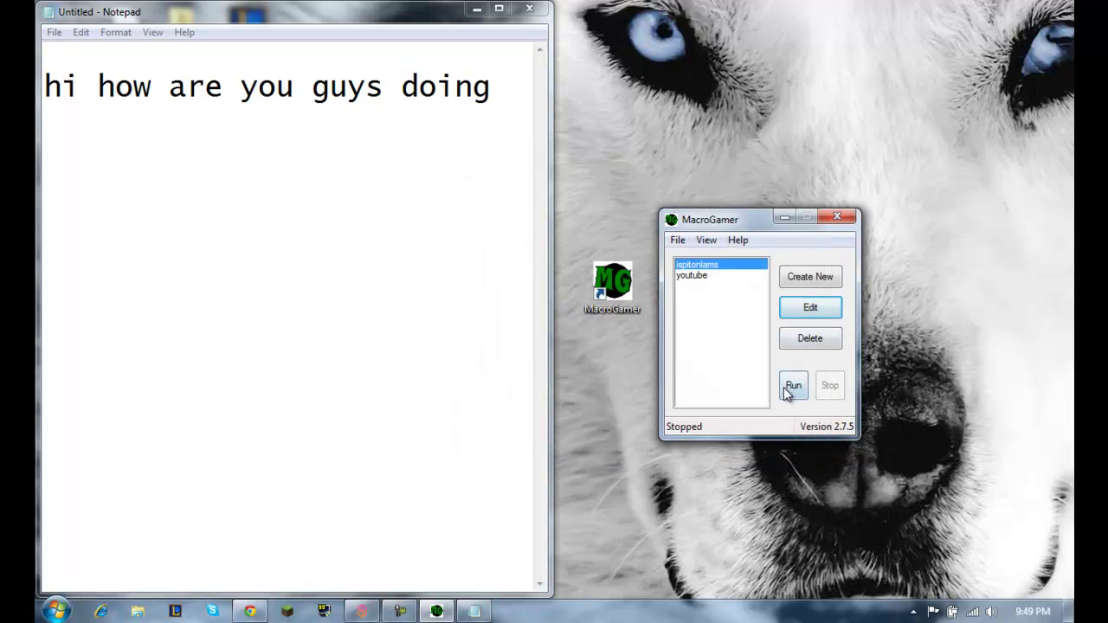
click(404, 247)
click(497, 106)
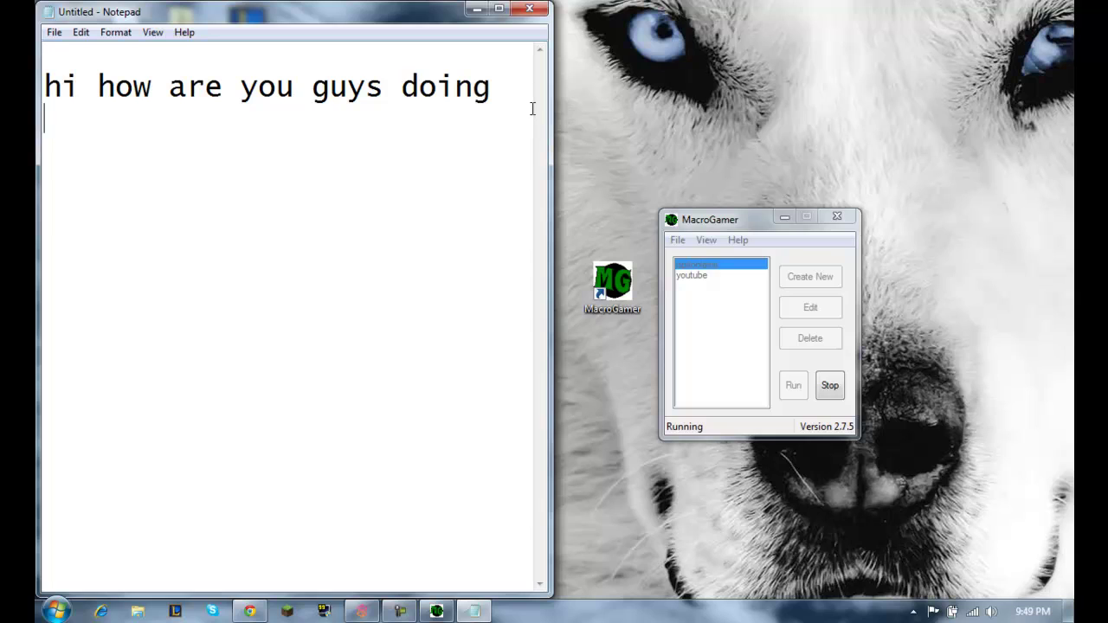
text(wkakakakakaka)
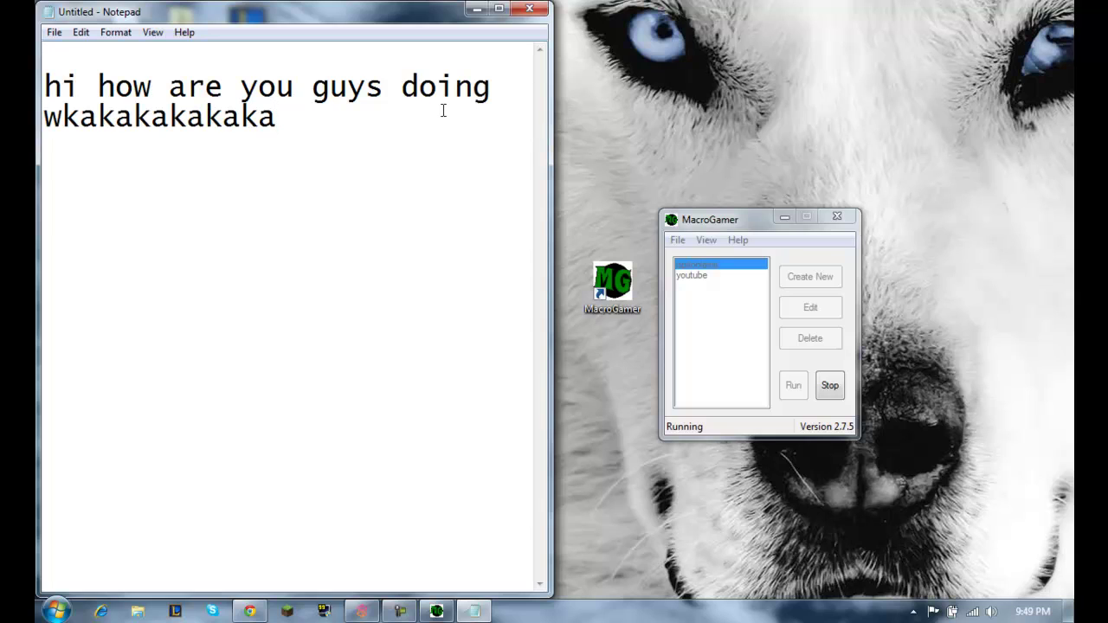
text(@@pppppppp)
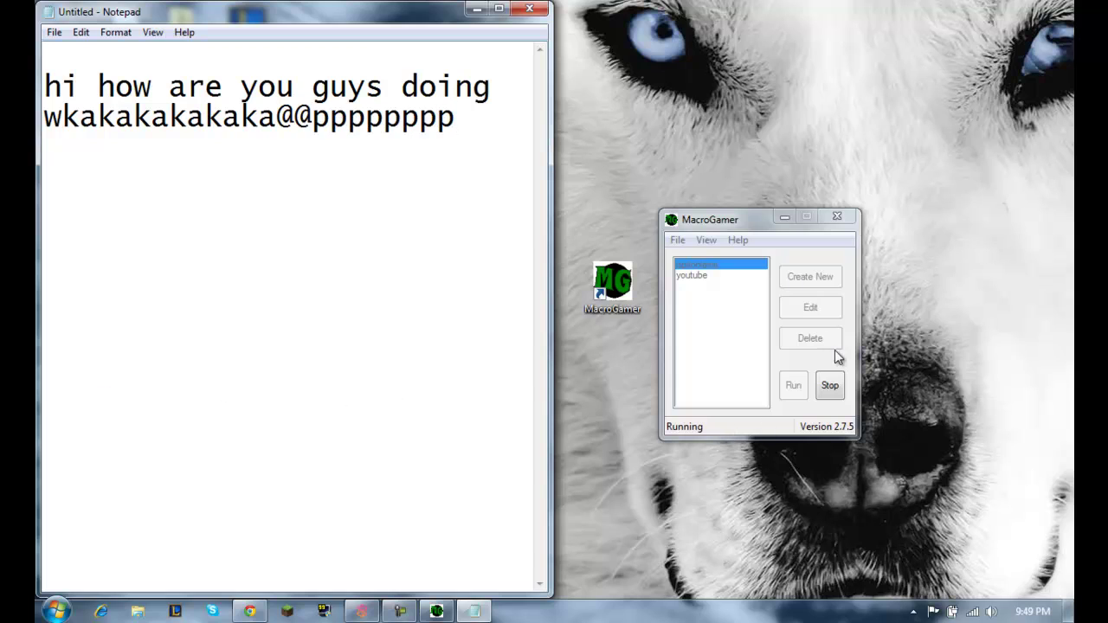
Step: Stop the running macros and reposition the MacroGamer window on screen
click(830, 385)
drag(718, 219, 600, 84)
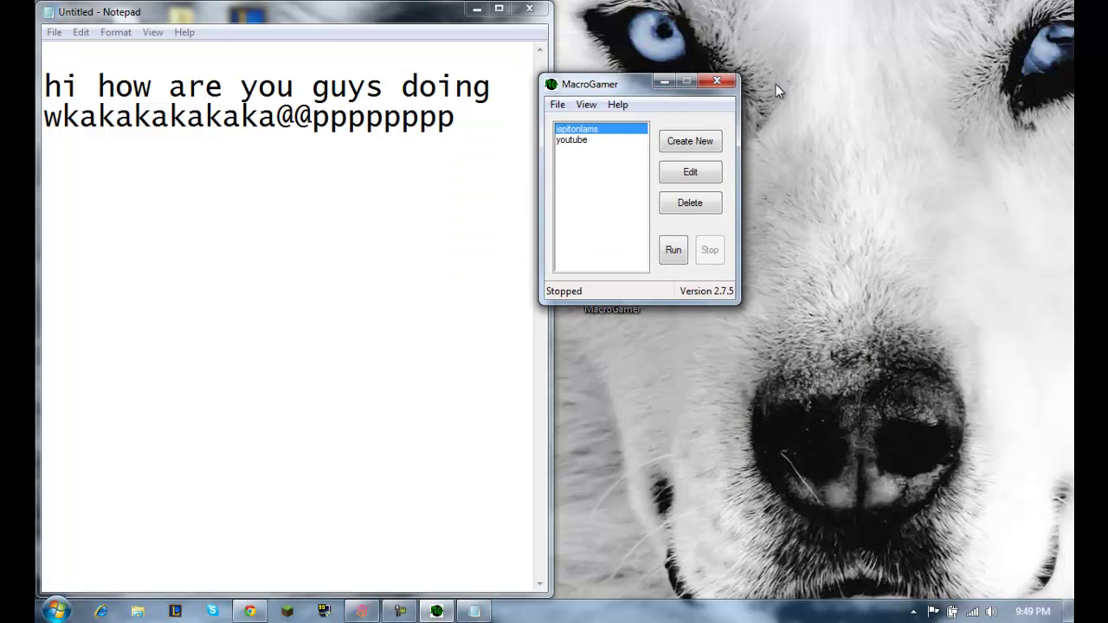
drag(688, 84, 816, 83)
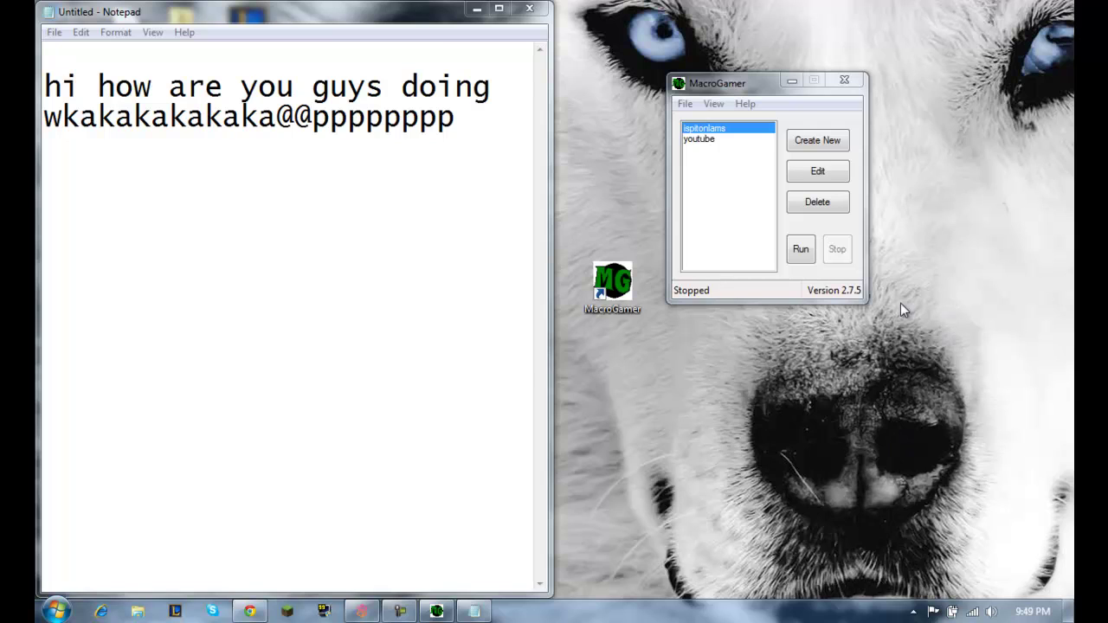
drag(968, 195, 900, 416)
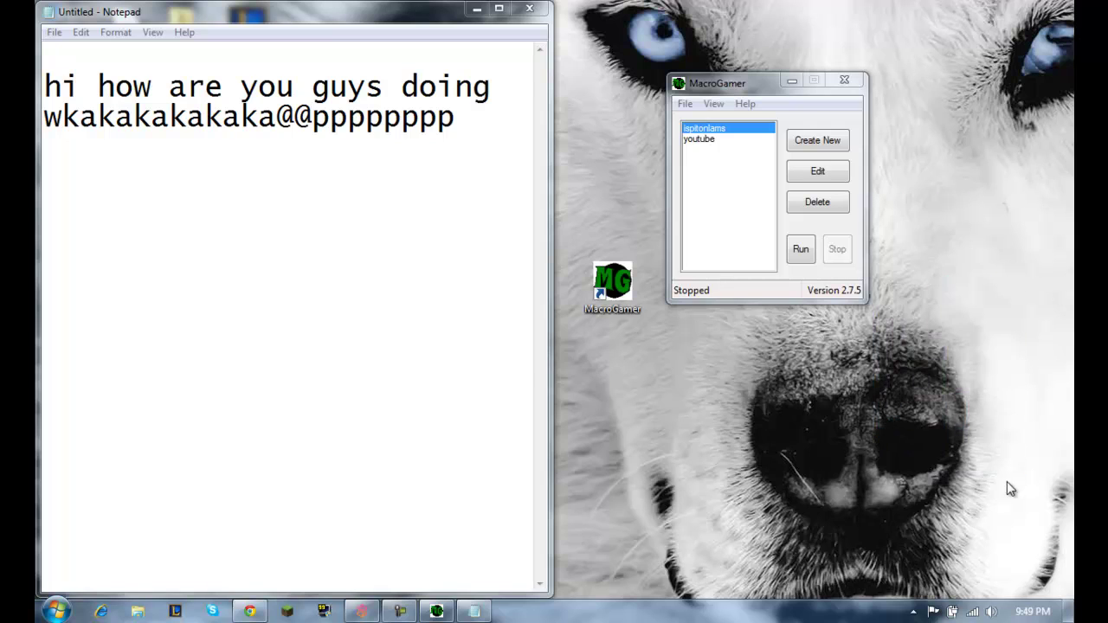